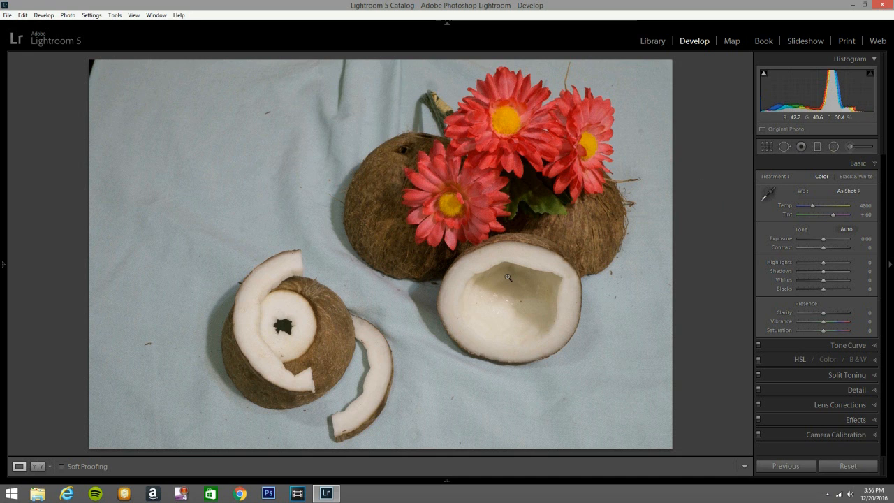
# - Enable profile corrections and chromatic aberration removal in Lens Corrections, trying the Auto Upright mode and setting Upright back to Off
pyautogui.click(839, 406)
pyautogui.click(765, 266)
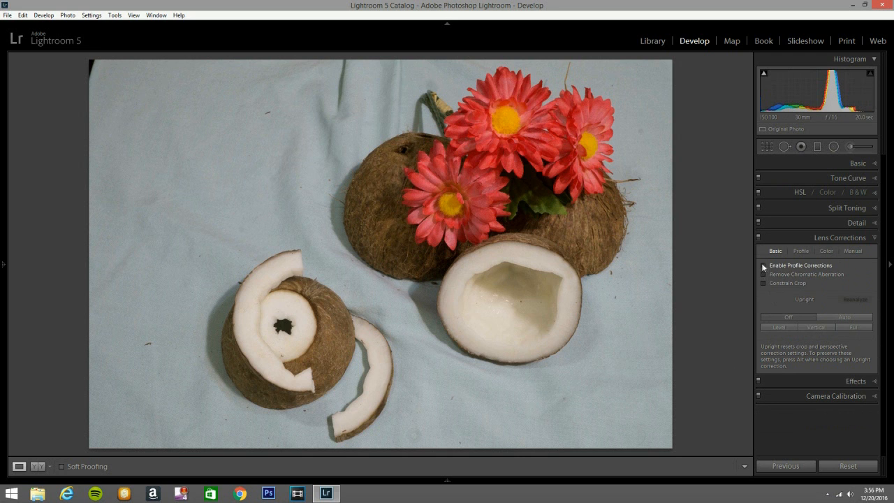
pyautogui.click(765, 274)
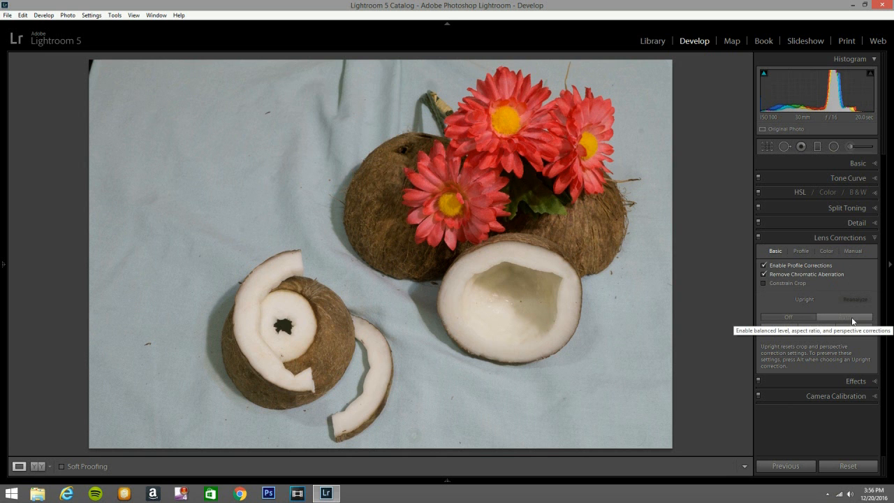
pyautogui.click(851, 319)
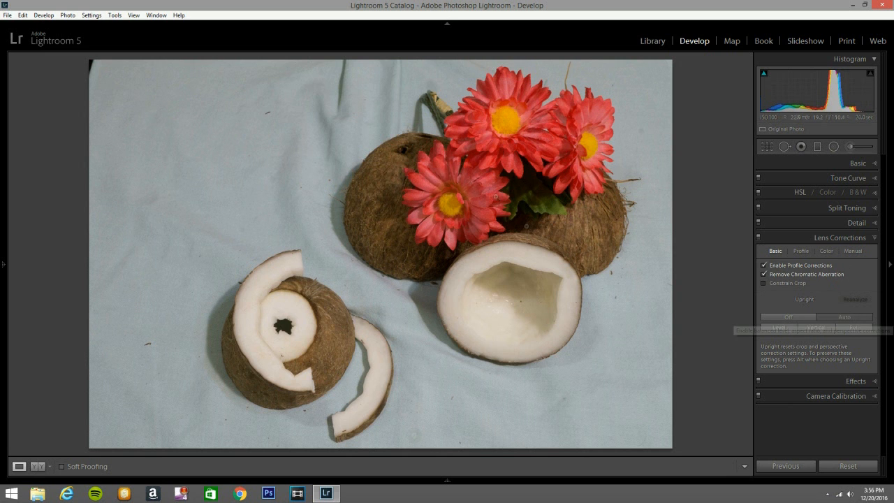
pyautogui.click(788, 317)
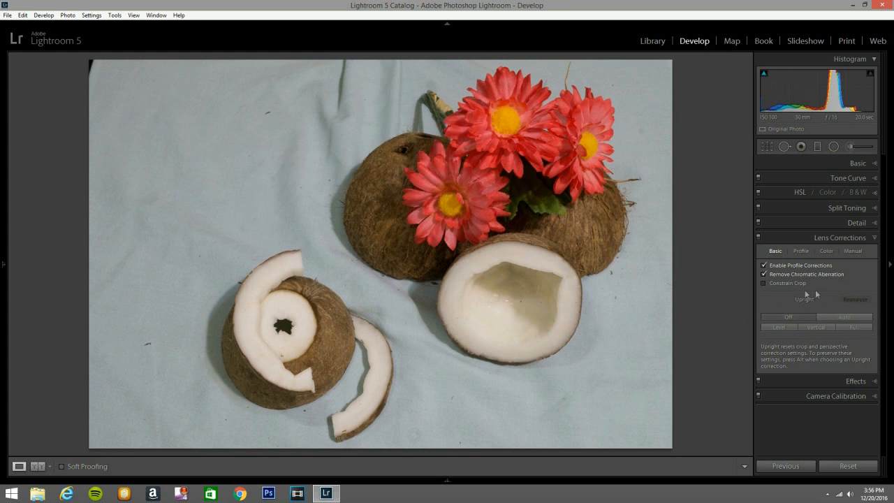
# - Crop the photo slightly at its original aspect ratio to trim the dark corner, and close the crop tool and lens corrections
pyautogui.click(768, 148)
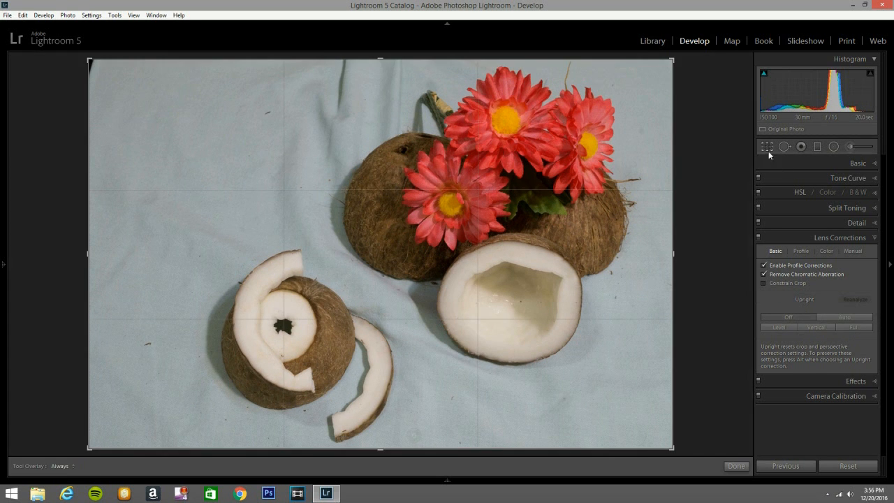
pyautogui.moveTo(89, 274); pyautogui.dragTo(80, 269)
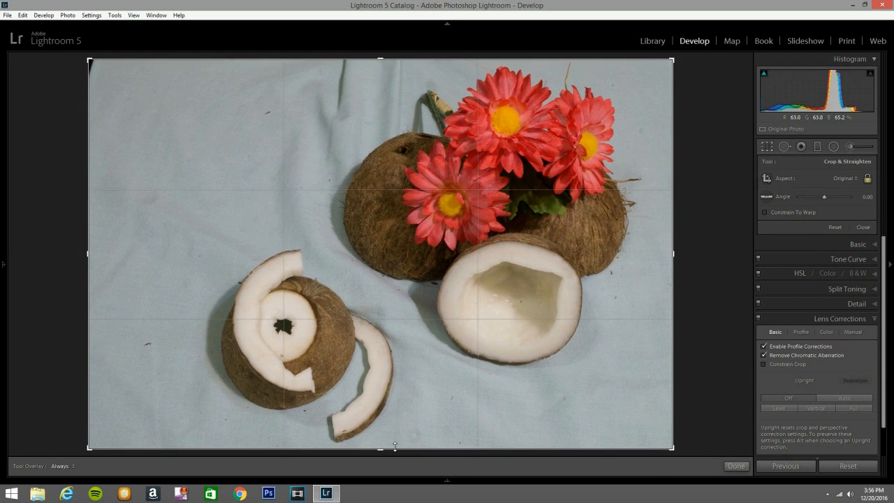
pyautogui.moveTo(395, 447); pyautogui.dragTo(395, 454)
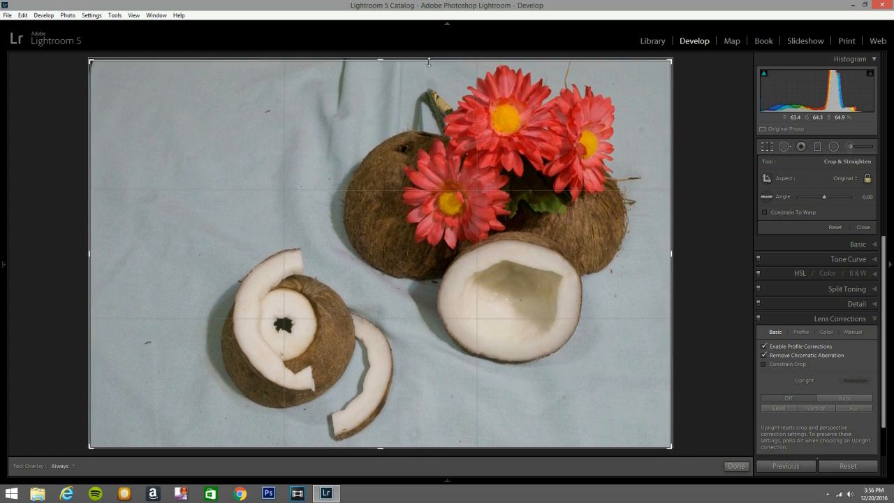
pyautogui.click(771, 147)
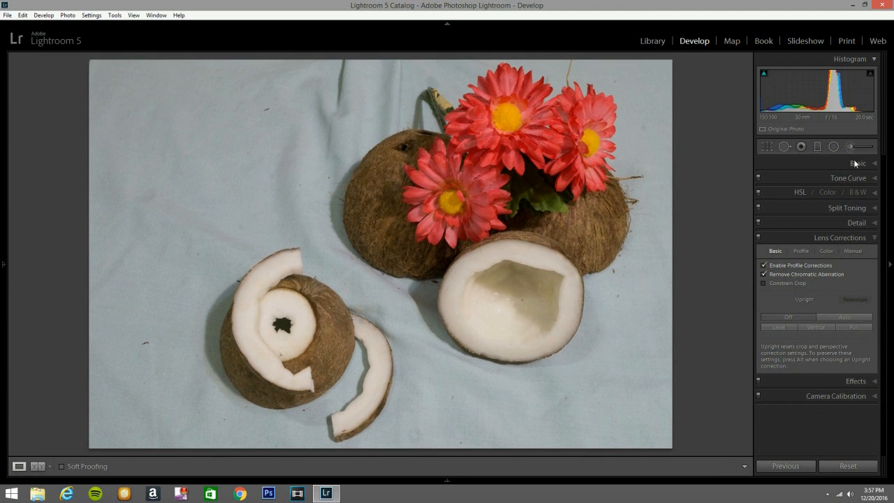
pyautogui.click(874, 238)
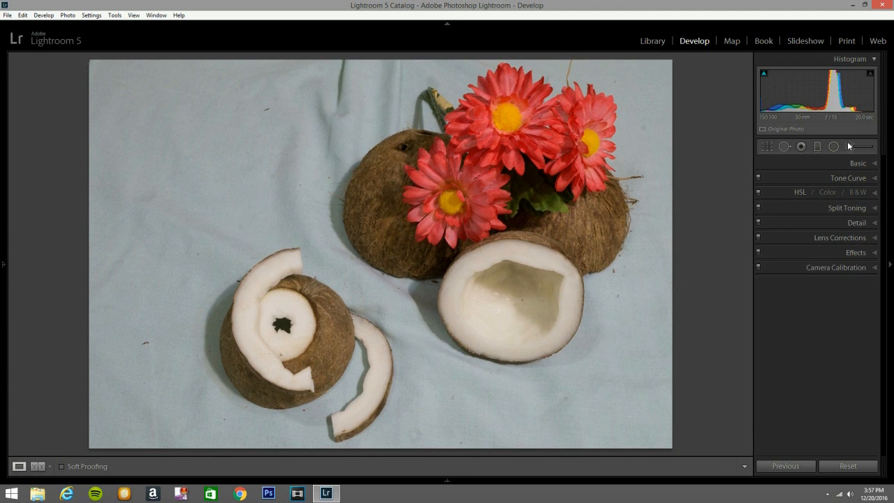
# - Brush a size 16 adjustment stroke over the upper-left backdrop and switch its effect to Exposure at -4.00
pyautogui.click(849, 144)
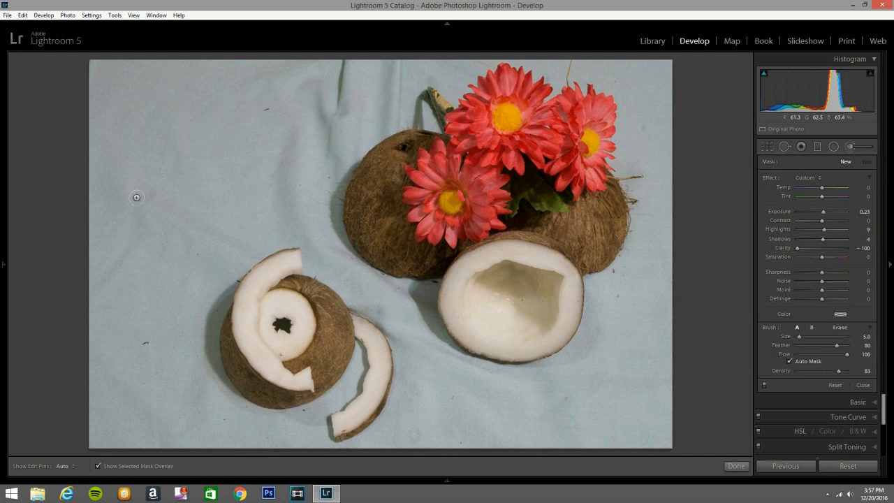
pyautogui.scroll(11, 190, 200)
pyautogui.moveTo(203, 150)
pyautogui.mouseDown()
pyautogui.moveTo(112, 178)
pyautogui.moveTo(231, 120)
pyautogui.mouseUp()
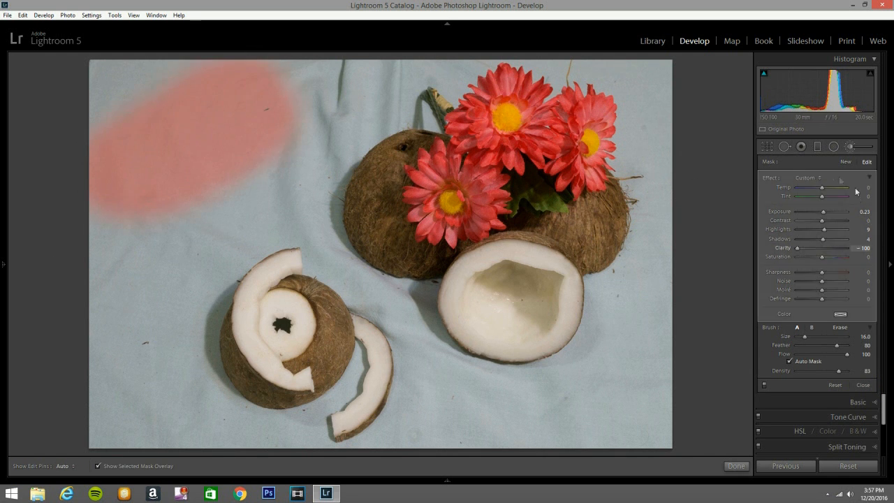
pyautogui.click(809, 177)
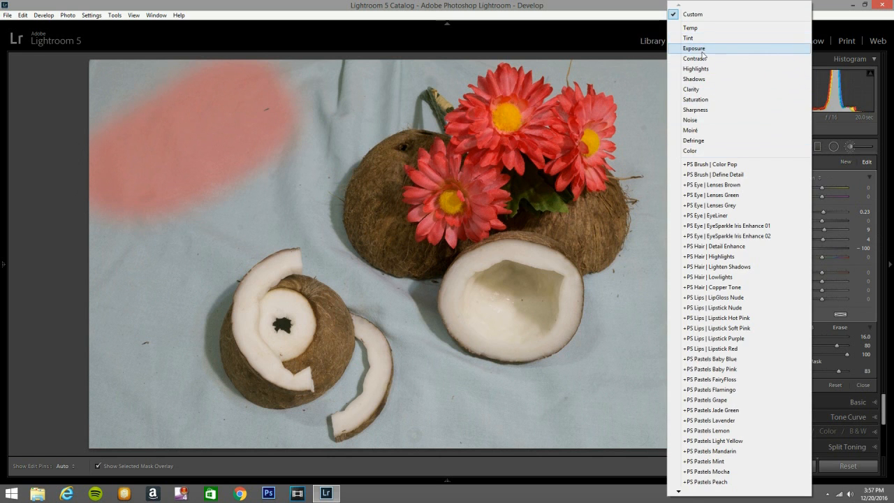
pyautogui.click(699, 48)
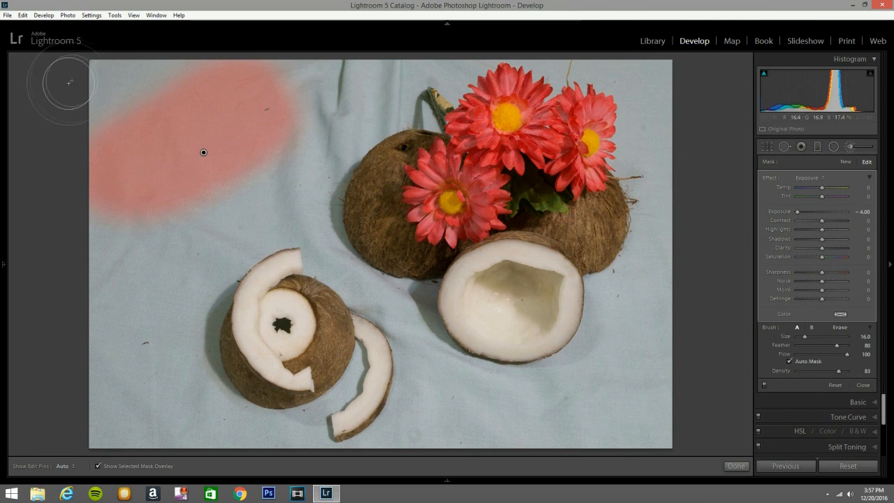
# - Paint the exposure mask over the entire backdrop, using a size 3 brush for tight edges and the hole in the lower-left coconut
pyautogui.moveTo(135, 83)
pyautogui.mouseDown()
pyautogui.moveTo(229, 61)
pyautogui.moveTo(68, 98)
pyautogui.moveTo(99, 103)
pyautogui.moveTo(106, 151)
pyautogui.moveTo(159, 163)
pyautogui.moveTo(163, 191)
pyautogui.moveTo(144, 219)
pyautogui.moveTo(129, 311)
pyautogui.moveTo(141, 282)
pyautogui.moveTo(152, 320)
pyautogui.moveTo(135, 378)
pyautogui.moveTo(146, 323)
pyautogui.moveTo(192, 233)
pyautogui.moveTo(258, 162)
pyautogui.moveTo(267, 101)
pyautogui.moveTo(375, 68)
pyautogui.moveTo(356, 70)
pyautogui.moveTo(302, 85)
pyautogui.moveTo(323, 73)
pyautogui.moveTo(415, 86)
pyautogui.moveTo(338, 111)
pyautogui.moveTo(374, 102)
pyautogui.moveTo(345, 152)
pyautogui.moveTo(359, 120)
pyautogui.moveTo(309, 177)
pyautogui.moveTo(317, 207)
pyautogui.moveTo(327, 205)
pyautogui.moveTo(322, 240)
pyautogui.moveTo(328, 217)
pyautogui.moveTo(295, 197)
pyautogui.moveTo(257, 217)
pyautogui.moveTo(278, 209)
pyautogui.moveTo(220, 260)
pyautogui.moveTo(208, 370)
pyautogui.moveTo(225, 438)
pyautogui.moveTo(163, 409)
pyautogui.moveTo(191, 382)
pyautogui.moveTo(169, 404)
pyautogui.moveTo(168, 440)
pyautogui.moveTo(279, 420)
pyautogui.moveTo(244, 425)
pyautogui.moveTo(338, 432)
pyautogui.moveTo(370, 353)
pyautogui.moveTo(319, 440)
pyautogui.mouseUp()
pyautogui.moveTo(338, 241)
pyautogui.mouseDown()
pyautogui.moveTo(419, 328)
pyautogui.moveTo(357, 294)
pyautogui.moveTo(512, 427)
pyautogui.moveTo(471, 341)
pyautogui.moveTo(435, 283)
pyautogui.moveTo(425, 305)
pyautogui.moveTo(459, 388)
pyautogui.moveTo(446, 403)
pyautogui.moveTo(383, 431)
pyautogui.moveTo(402, 431)
pyautogui.moveTo(447, 404)
pyautogui.moveTo(405, 429)
pyautogui.moveTo(450, 463)
pyautogui.moveTo(605, 383)
pyautogui.moveTo(574, 371)
pyautogui.moveTo(517, 380)
pyautogui.moveTo(635, 339)
pyautogui.moveTo(601, 388)
pyautogui.moveTo(620, 289)
pyautogui.moveTo(639, 368)
pyautogui.moveTo(660, 353)
pyautogui.moveTo(680, 395)
pyautogui.moveTo(650, 153)
pyautogui.moveTo(657, 70)
pyautogui.moveTo(650, 175)
pyautogui.moveTo(645, 80)
pyautogui.moveTo(625, 67)
pyautogui.moveTo(528, 62)
pyautogui.moveTo(586, 62)
pyautogui.moveTo(527, 45)
pyautogui.moveTo(460, 57)
pyautogui.moveTo(429, 86)
pyautogui.moveTo(436, 103)
pyautogui.moveTo(446, 97)
pyautogui.moveTo(432, 90)
pyautogui.moveTo(454, 72)
pyautogui.mouseUp()
pyautogui.scroll(-13, 448, 90)
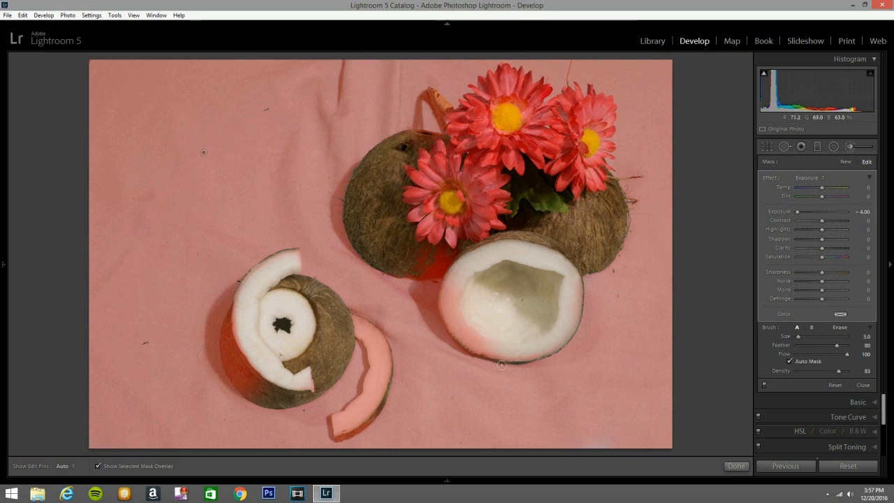
pyautogui.press('h')
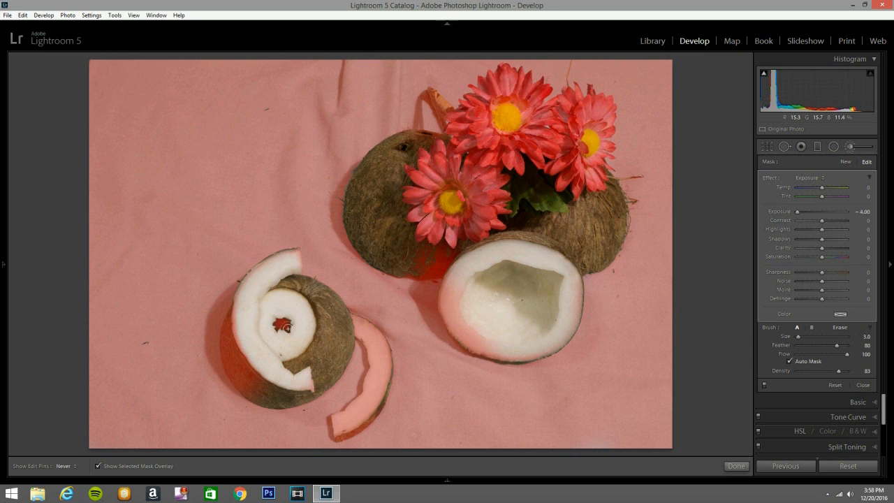
# - Erase the mask from the lower-left coconut's brown shell and the loose coconut strip beside it with a size 4 eraser
pyautogui.press('h')
pyautogui.press('alt')
pyautogui.scroll(4, 238, 343)
pyautogui.moveTo(239, 349)
pyautogui.mouseDown()
pyautogui.moveTo(258, 378)
pyautogui.moveTo(238, 375)
pyautogui.moveTo(234, 320)
pyautogui.moveTo(240, 358)
pyautogui.moveTo(275, 385)
pyautogui.moveTo(236, 351)
pyautogui.moveTo(268, 390)
pyautogui.moveTo(258, 391)
pyautogui.moveTo(233, 338)
pyautogui.mouseUp()
pyautogui.scroll(-2, 360, 329)
pyautogui.press('h')
pyautogui.moveTo(359, 330)
pyautogui.mouseDown()
pyautogui.moveTo(376, 384)
pyautogui.moveTo(338, 425)
pyautogui.moveTo(366, 393)
pyautogui.moveTo(376, 364)
pyautogui.moveTo(355, 319)
pyautogui.moveTo(374, 327)
pyautogui.moveTo(388, 356)
pyautogui.moveTo(383, 387)
pyautogui.moveTo(356, 426)
pyautogui.moveTo(381, 403)
pyautogui.moveTo(339, 436)
pyautogui.moveTo(364, 423)
pyautogui.moveTo(335, 431)
pyautogui.moveTo(351, 425)
pyautogui.moveTo(382, 371)
pyautogui.moveTo(373, 397)
pyautogui.moveTo(347, 416)
pyautogui.moveTo(371, 394)
pyautogui.moveTo(384, 348)
pyautogui.mouseUp()
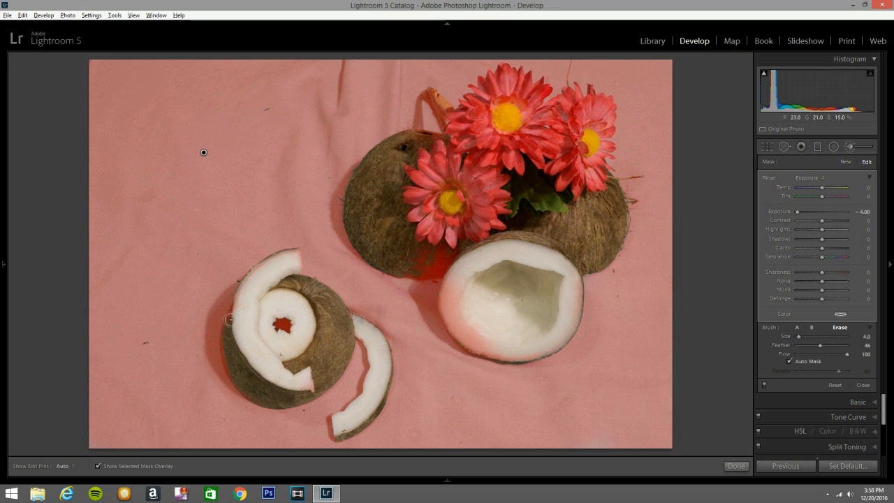
# - Erase the leftover mask from the curved white strip and shell edge of the lower-left coconut
pyautogui.moveTo(238, 305)
pyautogui.mouseDown()
pyautogui.moveTo(224, 356)
pyautogui.moveTo(239, 377)
pyautogui.moveTo(272, 398)
pyautogui.moveTo(256, 392)
pyautogui.moveTo(309, 389)
pyautogui.moveTo(318, 379)
pyautogui.mouseUp()
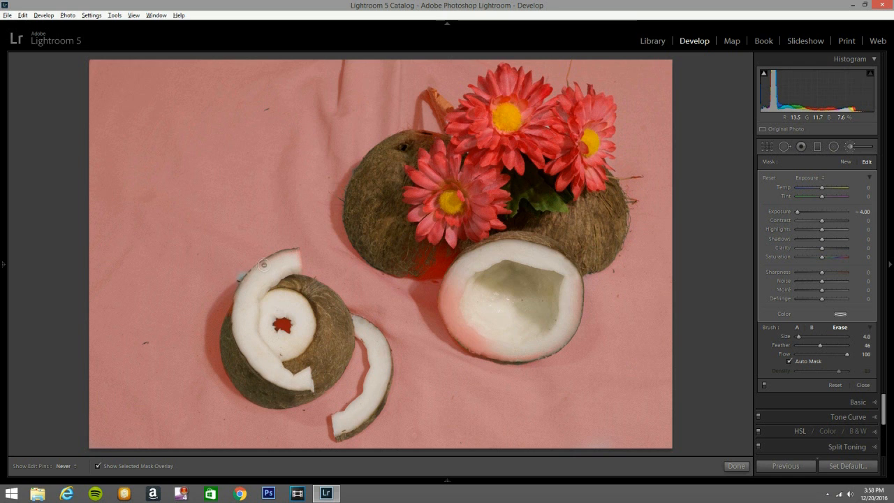
pyautogui.moveTo(287, 260)
pyautogui.mouseDown()
pyautogui.moveTo(298, 272)
pyautogui.moveTo(291, 252)
pyautogui.moveTo(266, 265)
pyautogui.mouseUp()
pyautogui.moveTo(236, 311); pyautogui.dragTo(242, 306)
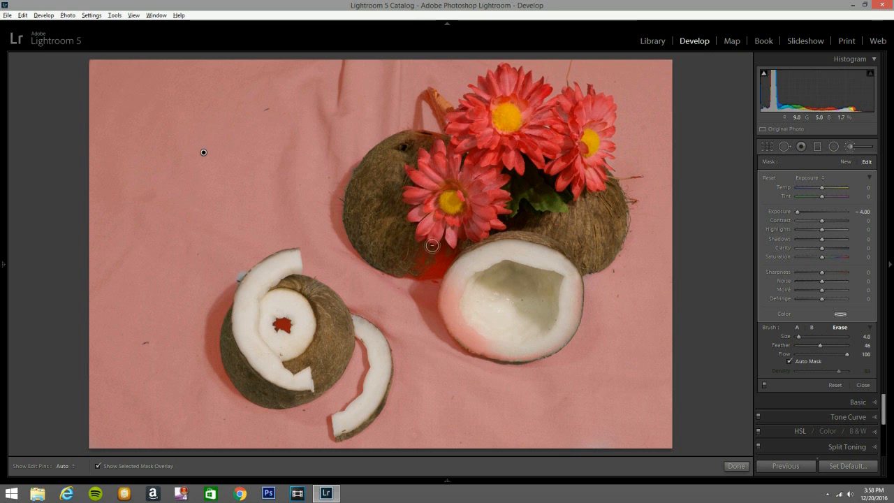
# - Erase the mask from the open white coconut half and the brown shell behind it
pyautogui.moveTo(447, 265)
pyautogui.mouseDown()
pyautogui.moveTo(401, 272)
pyautogui.moveTo(440, 272)
pyautogui.moveTo(424, 236)
pyautogui.moveTo(436, 249)
pyautogui.moveTo(410, 257)
pyautogui.moveTo(406, 267)
pyautogui.moveTo(454, 275)
pyautogui.mouseUp()
pyautogui.moveTo(452, 310)
pyautogui.mouseDown()
pyautogui.moveTo(521, 352)
pyautogui.moveTo(494, 353)
pyautogui.moveTo(464, 314)
pyautogui.mouseUp()
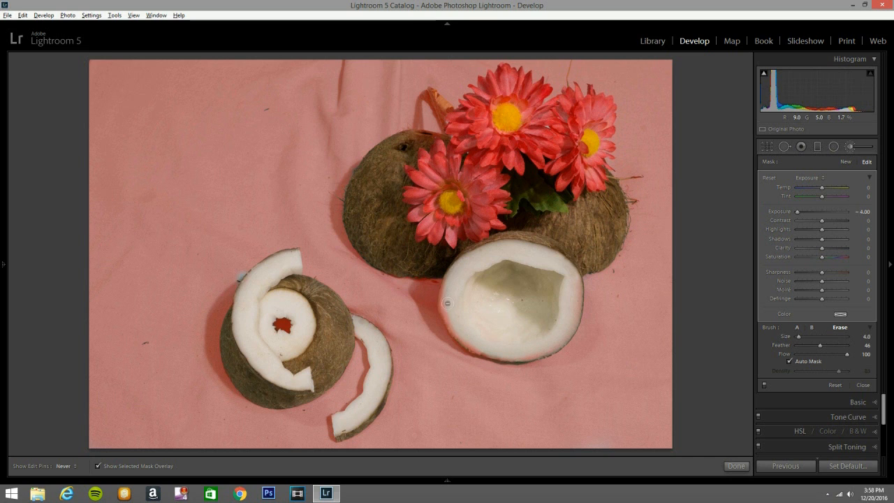
pyautogui.moveTo(552, 351)
pyautogui.mouseDown()
pyautogui.moveTo(567, 342)
pyautogui.moveTo(570, 266)
pyautogui.mouseUp()
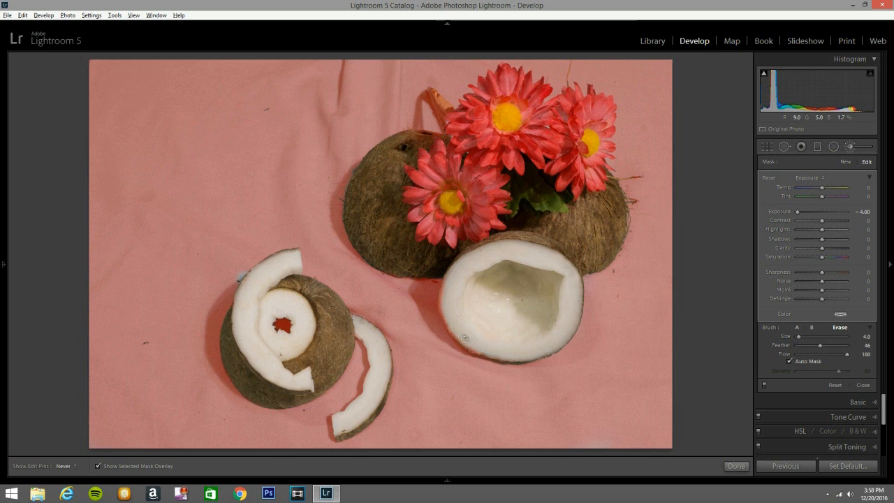
pyautogui.moveTo(459, 265)
pyautogui.mouseDown()
pyautogui.moveTo(550, 252)
pyautogui.moveTo(601, 190)
pyautogui.moveTo(606, 215)
pyautogui.moveTo(577, 218)
pyautogui.moveTo(464, 178)
pyautogui.moveTo(443, 153)
pyautogui.moveTo(446, 143)
pyautogui.moveTo(419, 155)
pyautogui.mouseUp()
# - Repaint the missed backdrop spot beside the curved strip and clean the mask off the strip's outer edge
pyautogui.press('h')
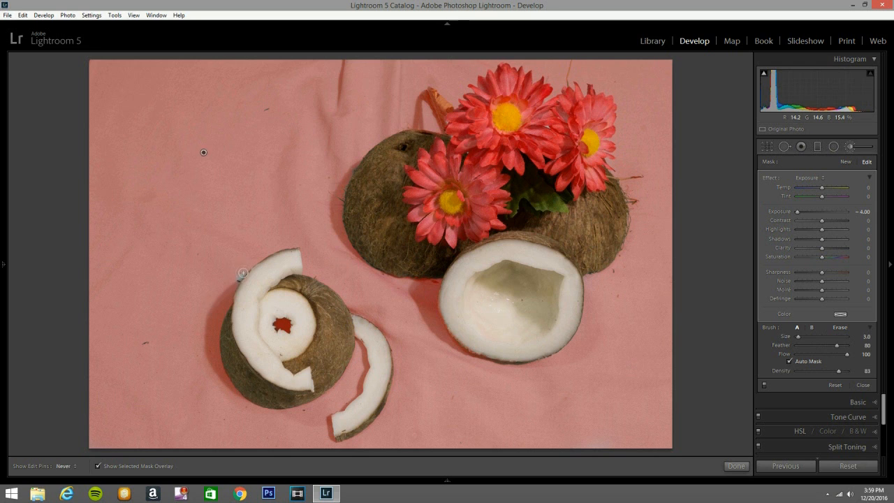
pyautogui.press('alt')
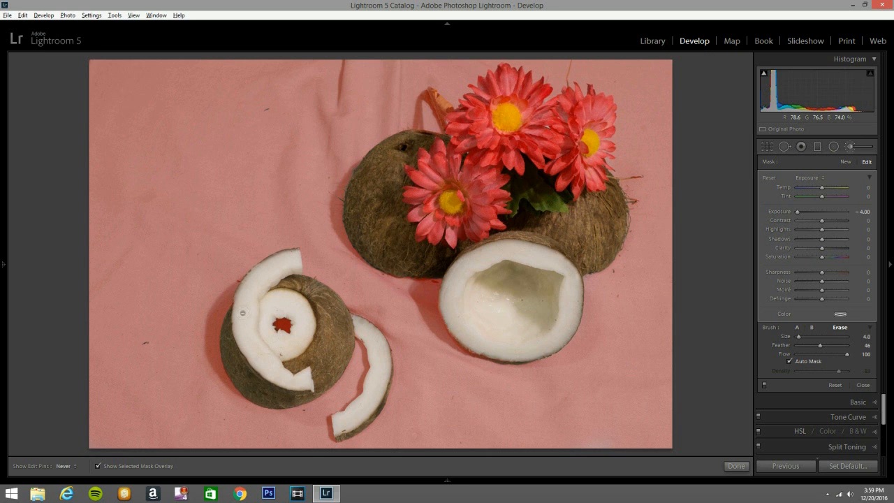
pyautogui.moveTo(238, 318)
pyautogui.mouseDown()
pyautogui.moveTo(225, 355)
pyautogui.moveTo(264, 390)
pyautogui.moveTo(316, 389)
pyautogui.moveTo(254, 353)
pyautogui.mouseUp()
# - Paint over remaining backdrop patches with a size 7 brush and hide the mask overlay
pyautogui.scroll(4, 142, 341)
pyautogui.moveTo(144, 342)
pyautogui.mouseDown()
pyautogui.moveTo(150, 355)
pyautogui.moveTo(152, 326)
pyautogui.mouseUp()
pyautogui.moveTo(216, 223); pyautogui.dragTo(189, 272)
pyautogui.moveTo(286, 105); pyautogui.dragTo(264, 111)
pyautogui.keyDown('alt'); pyautogui.moveTo(466, 436); pyautogui.dragTo(456, 436); pyautogui.keyUp('alt')
pyautogui.press('o')
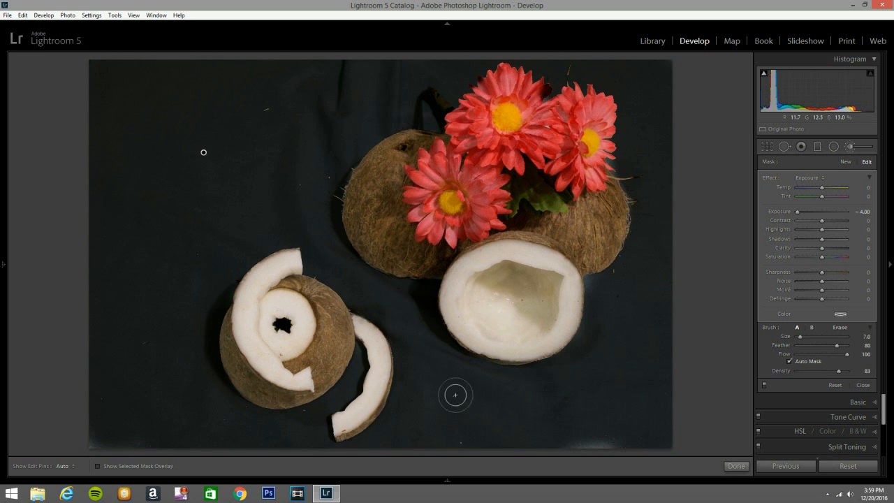
# - Reduce the brush size and erase the darkening along the upper outer edge of the curved coconut strip
pyautogui.press('[')
pyautogui.press('[')
pyautogui.press('alt')
pyautogui.press('h')
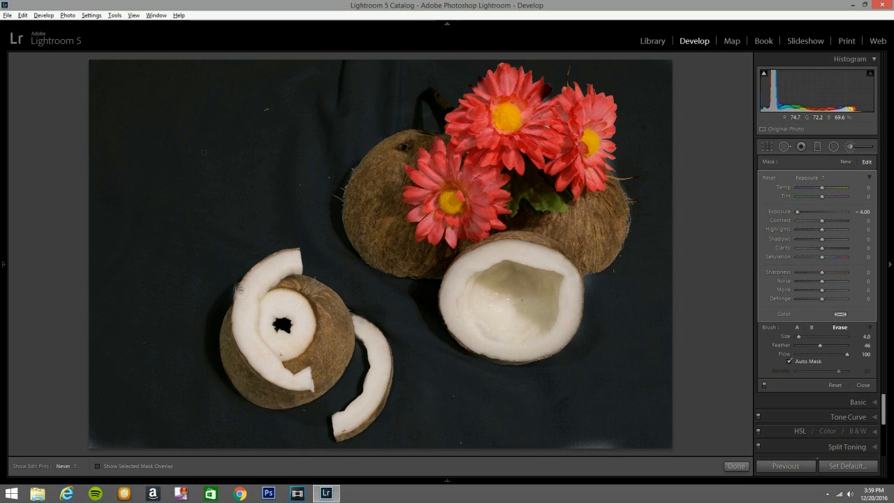
pyautogui.moveTo(272, 260)
pyautogui.mouseDown()
pyautogui.moveTo(295, 248)
pyautogui.moveTo(257, 269)
pyautogui.mouseUp()
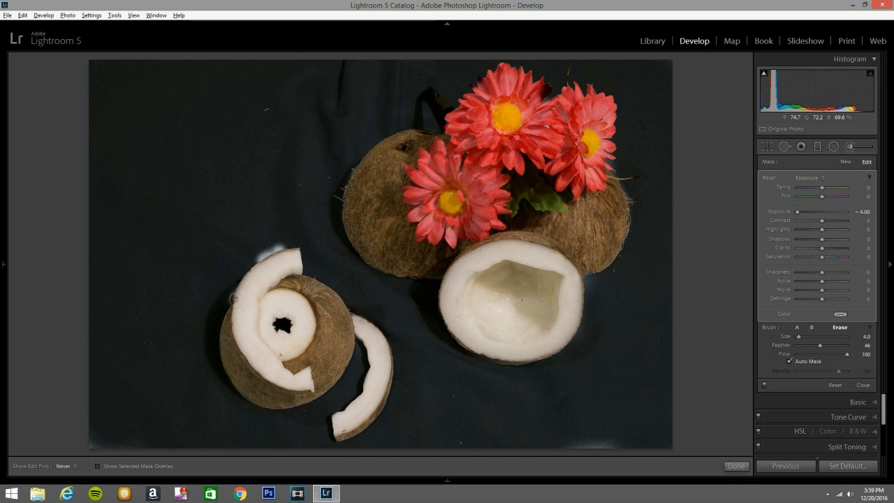
# - Paint the darkening back over the bright spill above the curved coconut strip with a size 2 brush
pyautogui.press('h')
pyautogui.press('h')
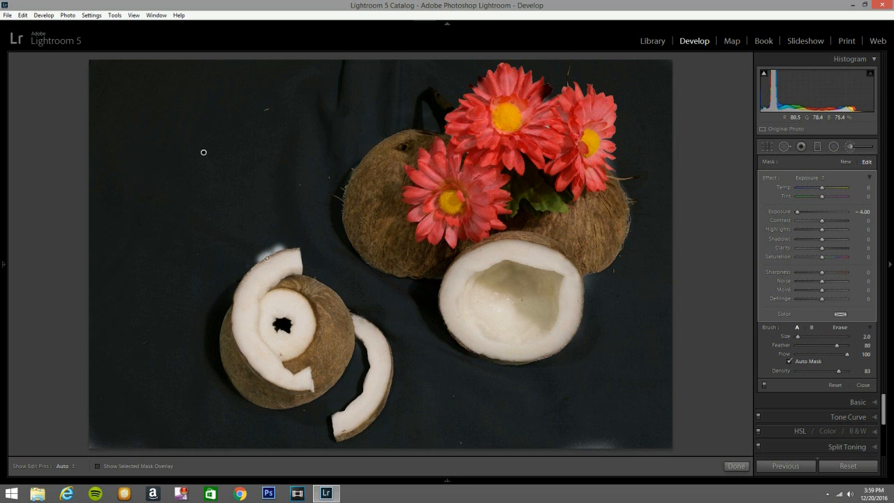
pyautogui.moveTo(255, 254)
pyautogui.mouseDown()
pyautogui.moveTo(251, 261)
pyautogui.moveTo(296, 241)
pyautogui.moveTo(261, 256)
pyautogui.moveTo(282, 246)
pyautogui.mouseUp()
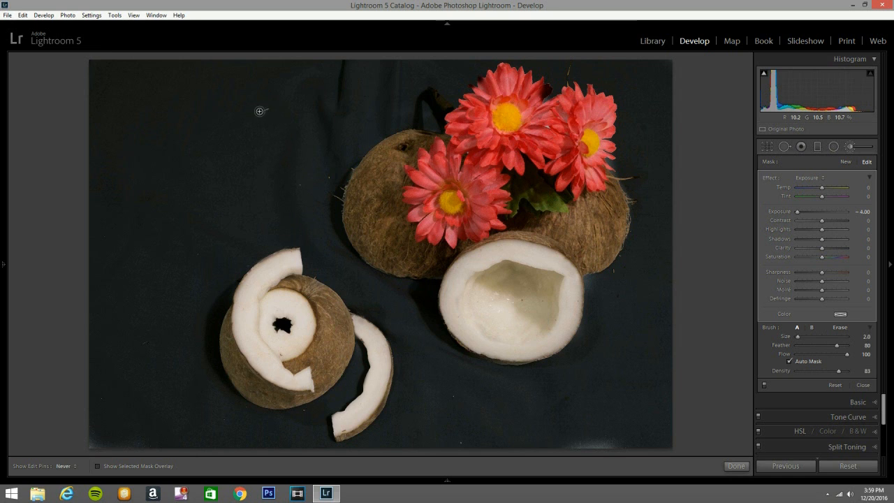
# - Paint over the remaining light specks and the bright lower edges of the backdrop with the size 2 brush
pyautogui.press('h')
pyautogui.press('h')
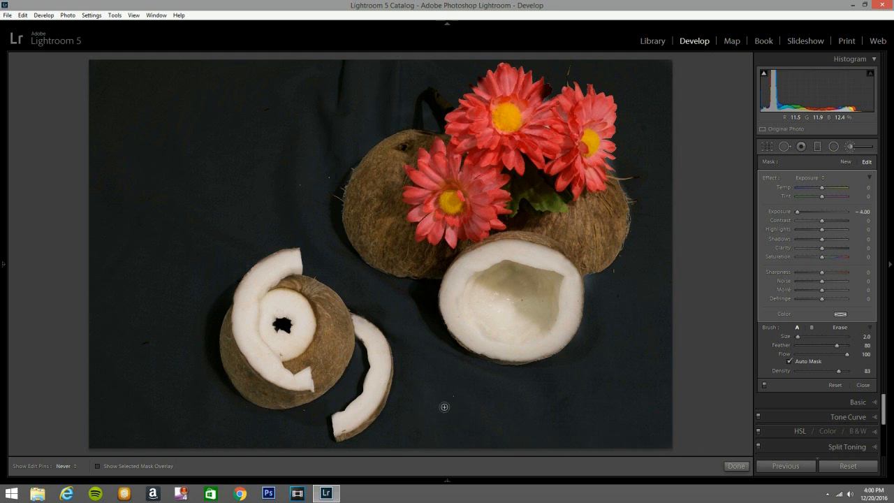
pyautogui.press('h')
pyautogui.press('h')
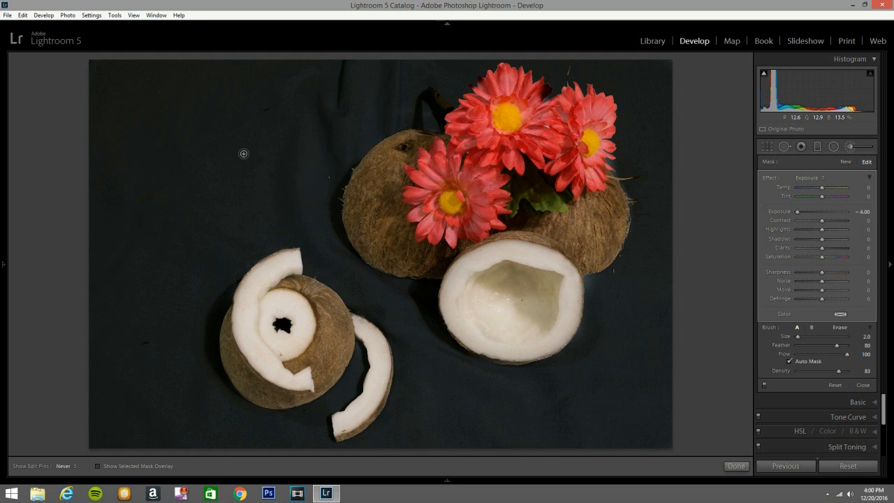
# - Touch up the mask around the right-hand coconuts and flowers, switching between painting the backdrop and erasing near the petals
pyautogui.press('h')
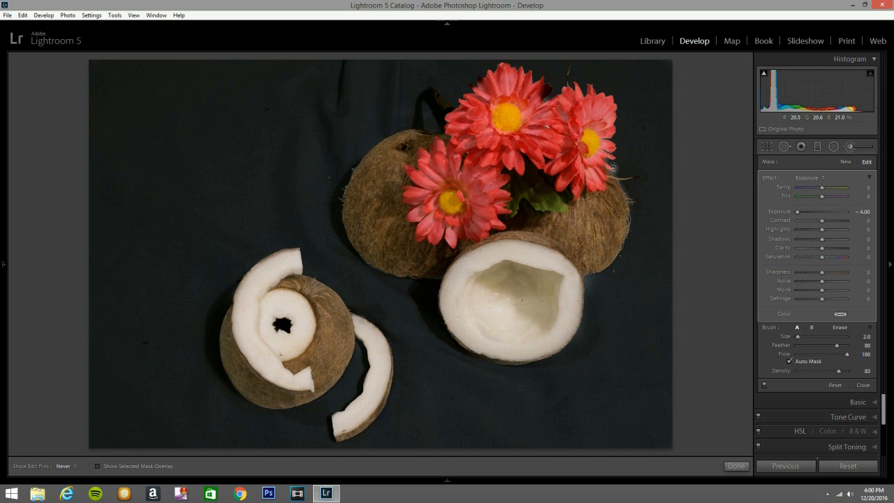
pyautogui.press('h')
pyautogui.press('h')
pyautogui.press('h')
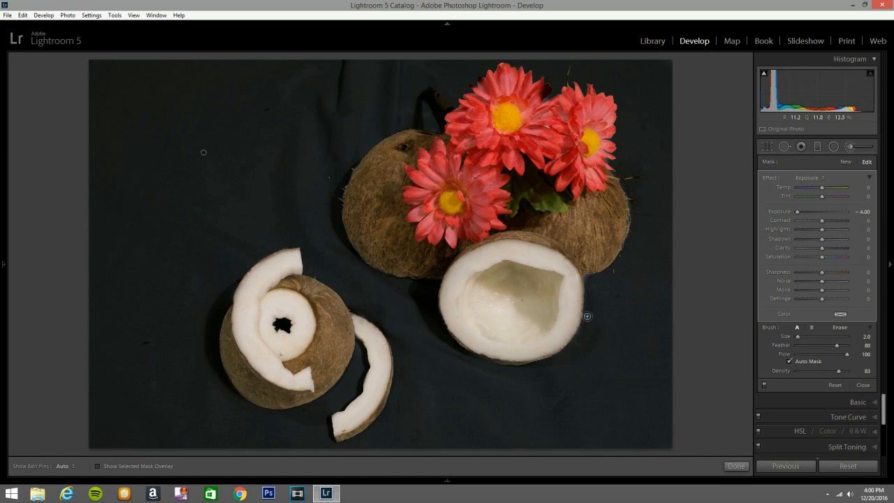
pyautogui.press('h')
pyautogui.press('h')
pyautogui.press('alt')
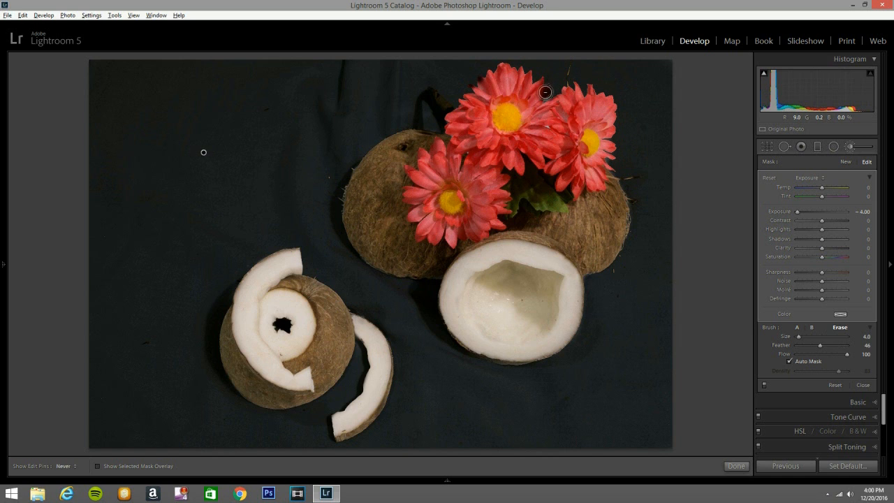
pyautogui.press('h')
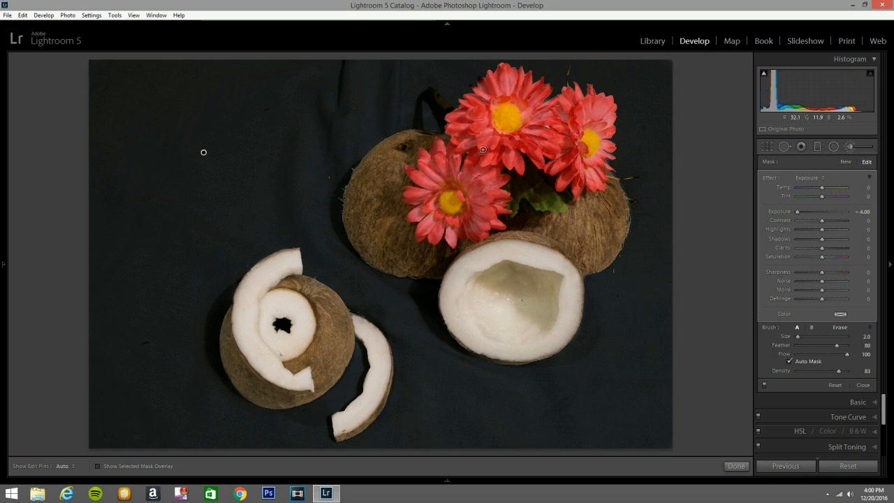
pyautogui.press('alt')
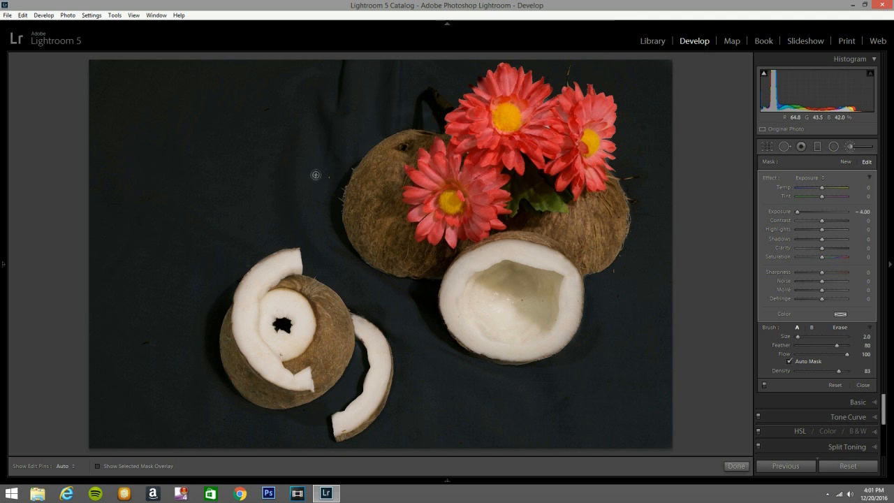
# - Duplicate the backdrop's exposure brush adjustment to darken the background to black
pyautogui.rightClick(204, 153)
pyautogui.click(217, 160)
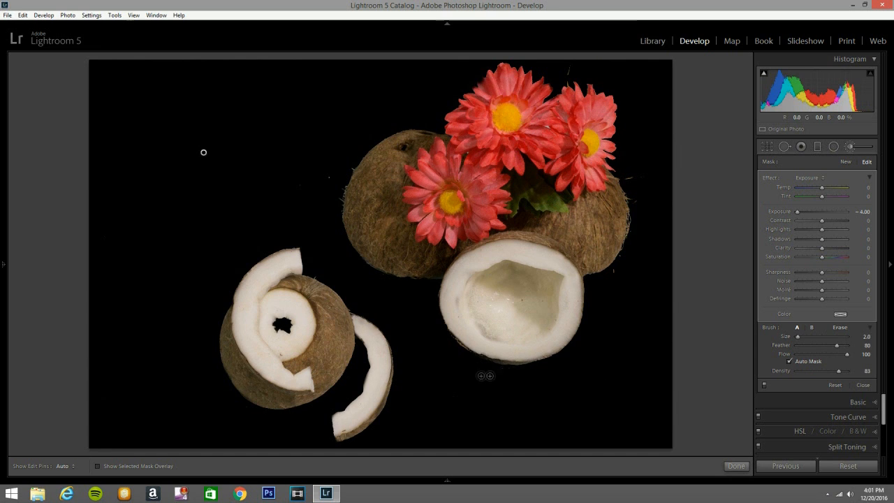
# - Paint the darkening along the bright lower rim of the halved coconut with a size 1 brush
pyautogui.press('alt')
pyautogui.moveTo(455, 333)
pyautogui.mouseDown()
pyautogui.moveTo(463, 346)
pyautogui.moveTo(458, 337)
pyautogui.moveTo(515, 356)
pyautogui.moveTo(513, 366)
pyautogui.mouseUp()
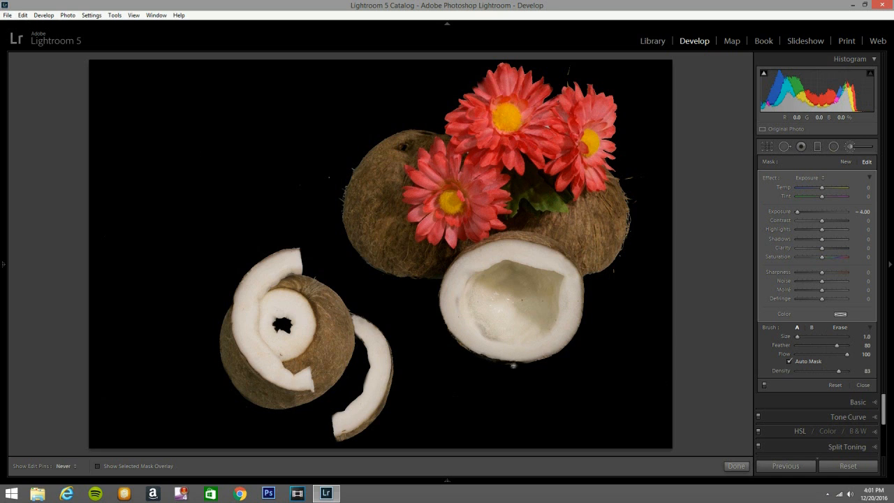
pyautogui.moveTo(482, 359); pyautogui.dragTo(497, 362)
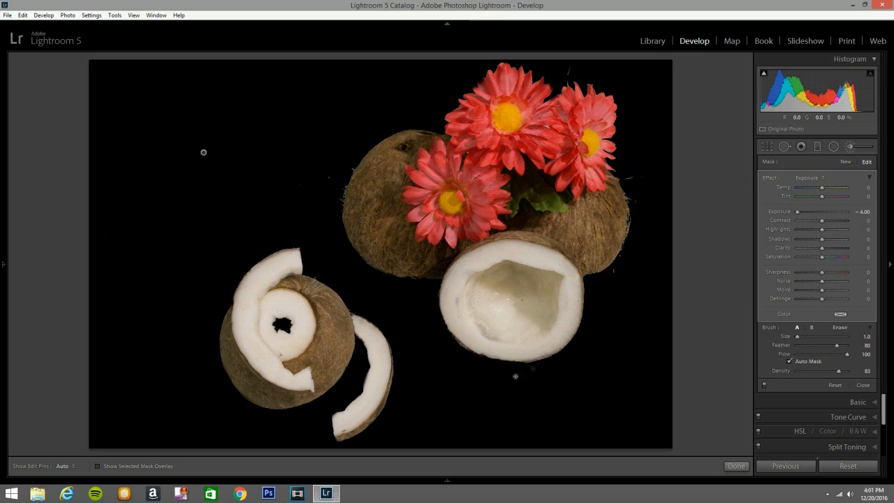
# - Erase the darkening mask from the white flesh and inner cavity of the halved coconut with a size 4 eraser
pyautogui.moveTo(480, 349)
pyautogui.mouseDown()
pyautogui.moveTo(547, 356)
pyautogui.moveTo(569, 335)
pyautogui.moveTo(584, 280)
pyautogui.mouseUp()
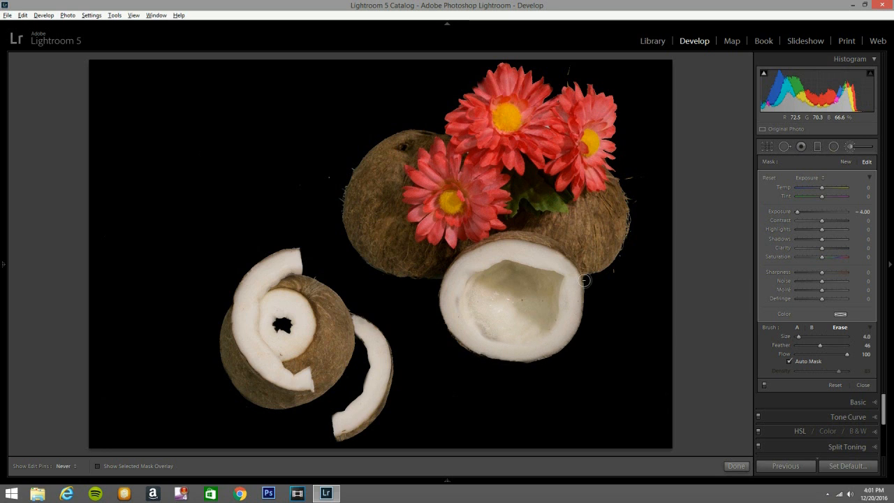
pyautogui.moveTo(560, 312); pyautogui.dragTo(571, 274)
pyautogui.moveTo(518, 263)
pyautogui.mouseDown()
pyautogui.moveTo(449, 308)
pyautogui.moveTo(467, 283)
pyautogui.moveTo(457, 316)
pyautogui.mouseUp()
pyautogui.moveTo(454, 274); pyautogui.dragTo(448, 292)
pyautogui.moveTo(480, 334); pyautogui.dragTo(495, 344)
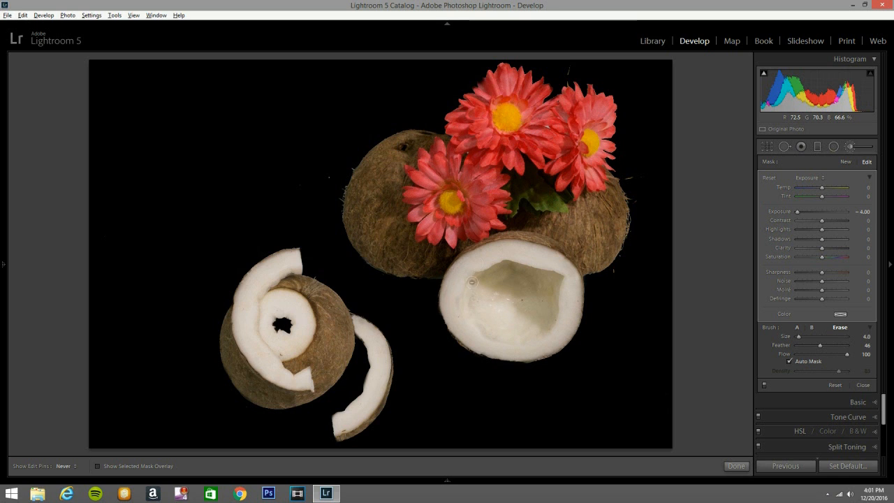
pyautogui.moveTo(482, 279)
pyautogui.mouseDown()
pyautogui.moveTo(554, 278)
pyautogui.moveTo(540, 295)
pyautogui.moveTo(514, 267)
pyautogui.mouseUp()
pyautogui.press('h')
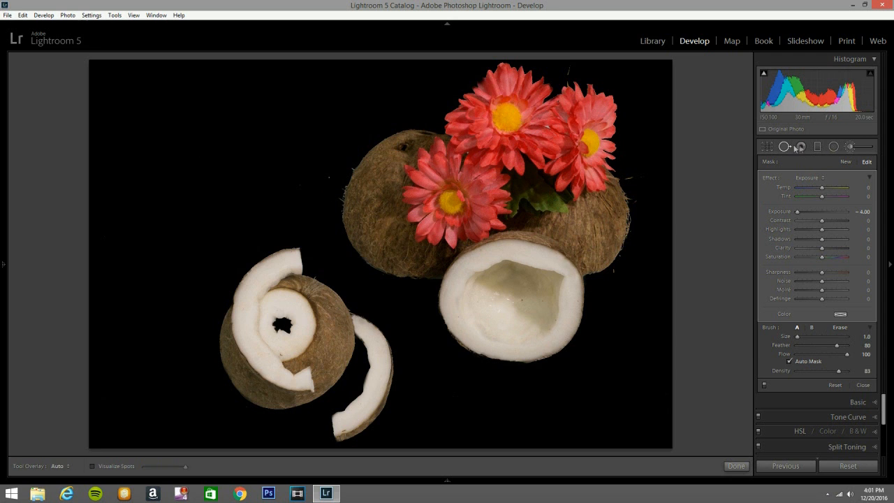
# - Clone out the specks in the black backdrop, on the coconut ring and inside the halved coconut with a size 63 spot brush
pyautogui.click(784, 147)
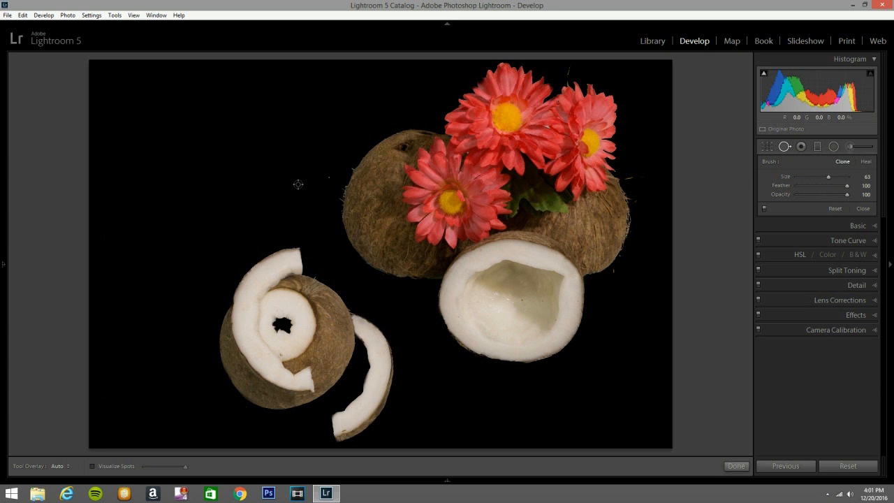
pyautogui.click(298, 185)
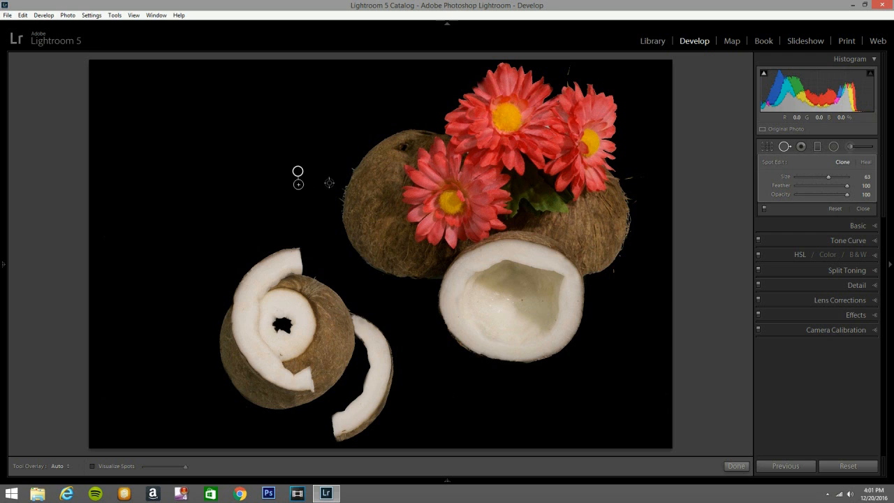
pyautogui.click(330, 178)
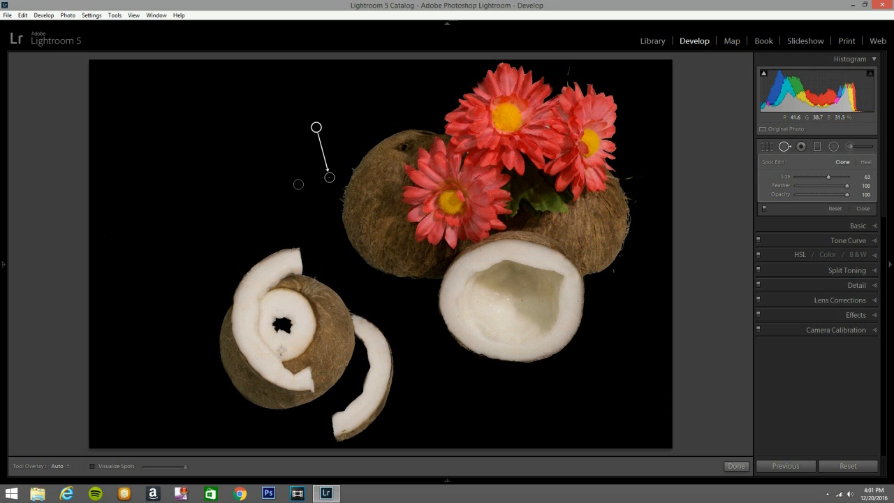
pyautogui.click(280, 355)
pyautogui.click(523, 300)
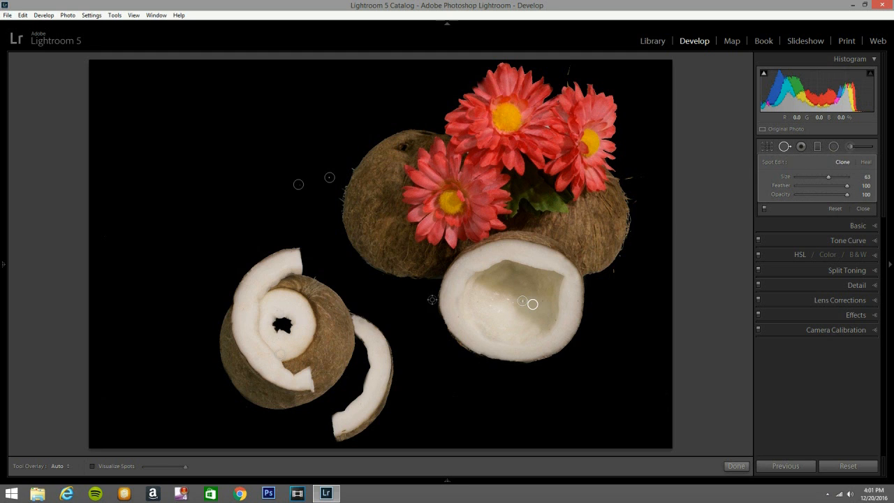
pyautogui.click(784, 146)
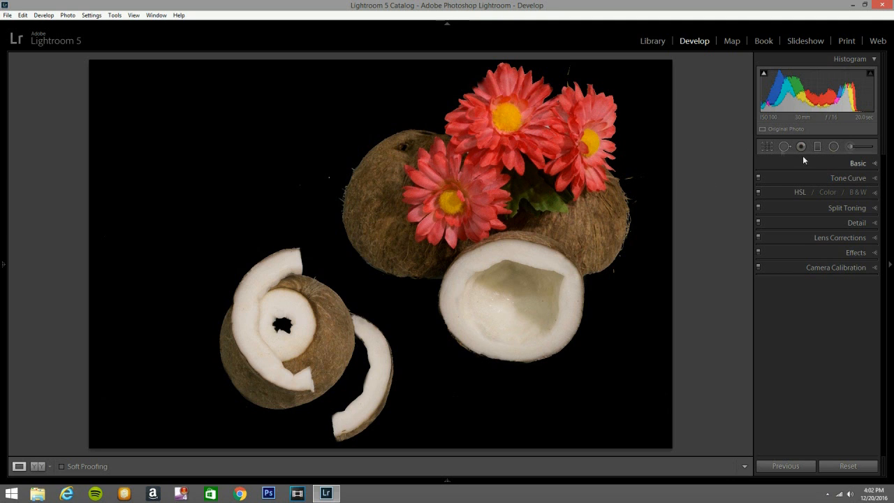
# - Set the photo's overall Highlights to +15 and Shadows to +15
pyautogui.click(874, 166)
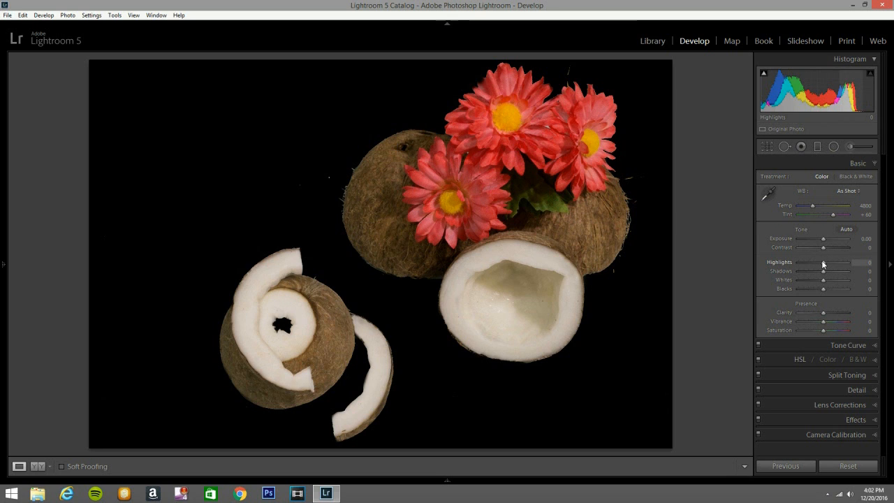
pyautogui.press('Down')
pyautogui.press('Down')
pyautogui.press('Down')
pyautogui.press('Down')
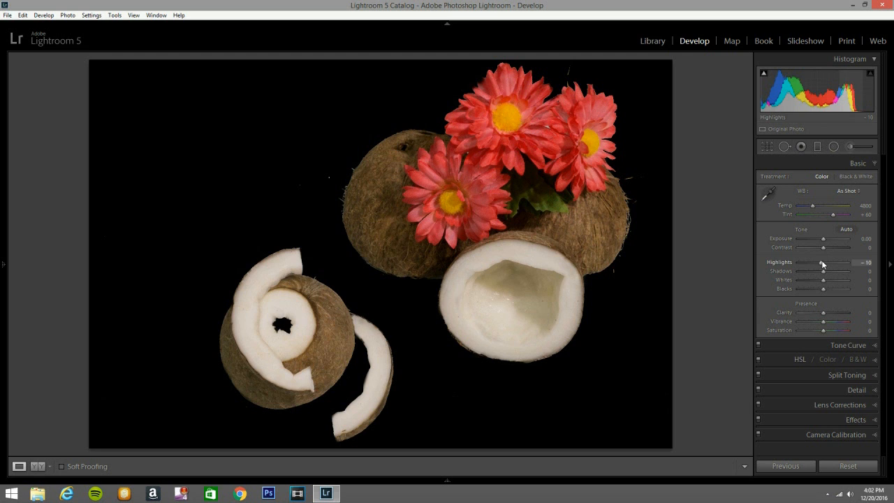
pyautogui.press('Up')
pyautogui.press('Up')
pyautogui.press('Up')
pyautogui.press('Up')
pyautogui.press('Up')
pyautogui.press('Up')
pyautogui.press('Up')
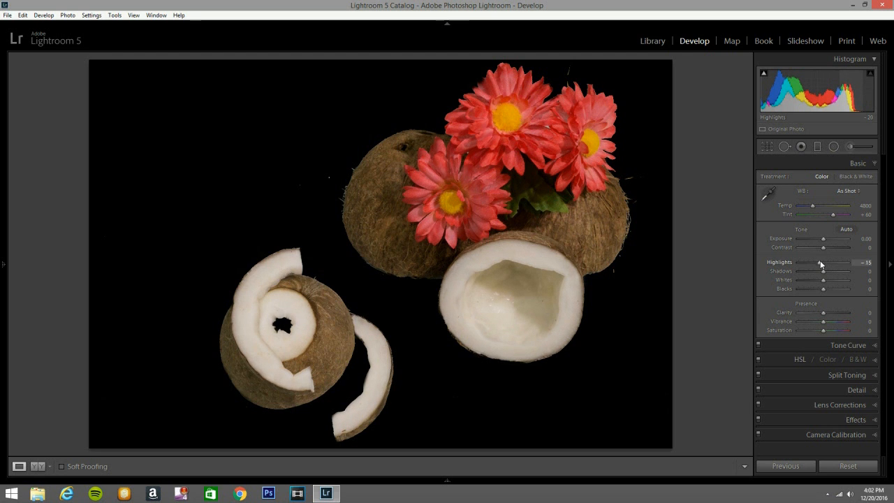
pyautogui.press('Up')
pyautogui.press('Up')
pyautogui.press('Up')
pyautogui.press('Up')
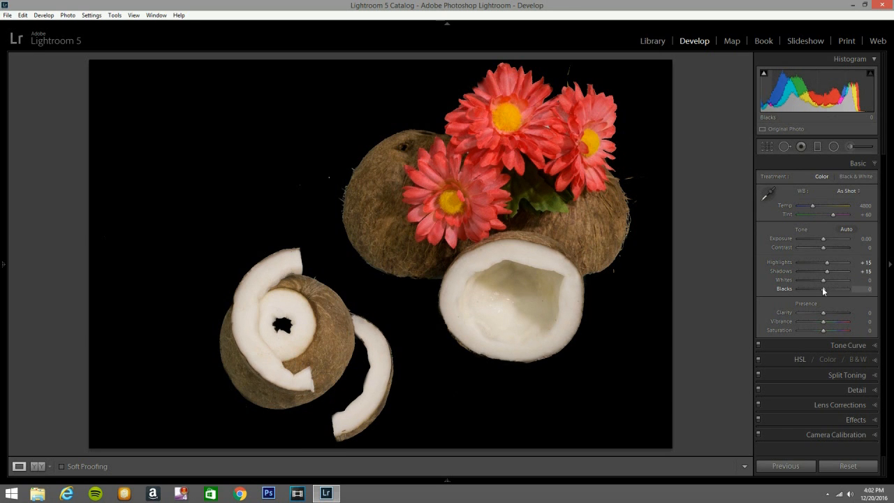
# - Lower the photo's overall Blacks to -40
pyautogui.press('Down')
pyautogui.press('Down')
pyautogui.press('Down')
pyautogui.press('Down')
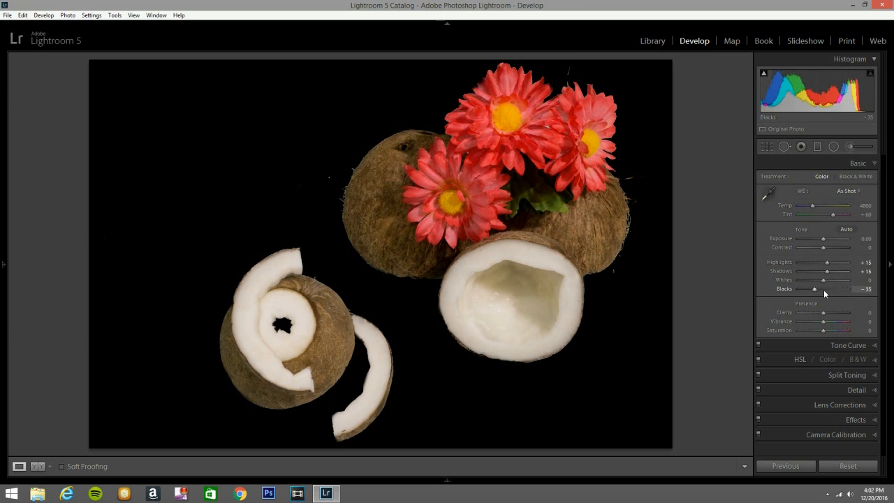
pyautogui.press('Down')
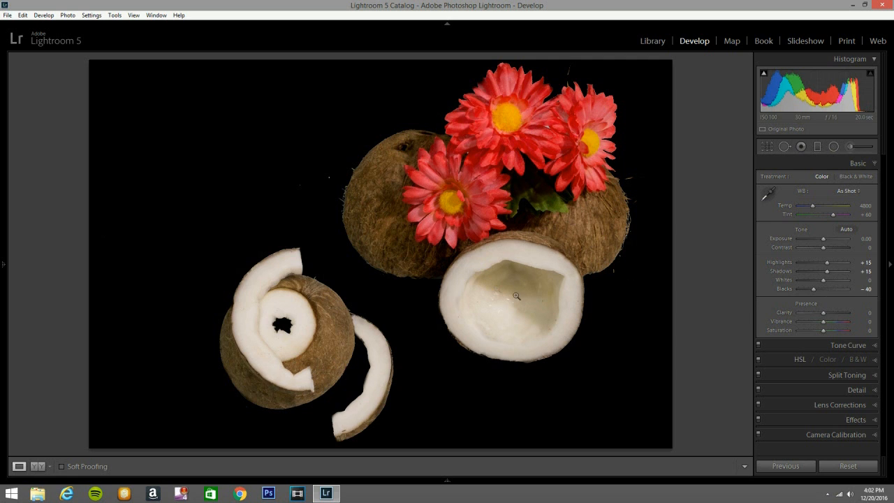
# - Set up a new adjustment brush with Clarity -100, Exposure 0.10, Highlights 3 and Shadows 5
pyautogui.click(851, 148)
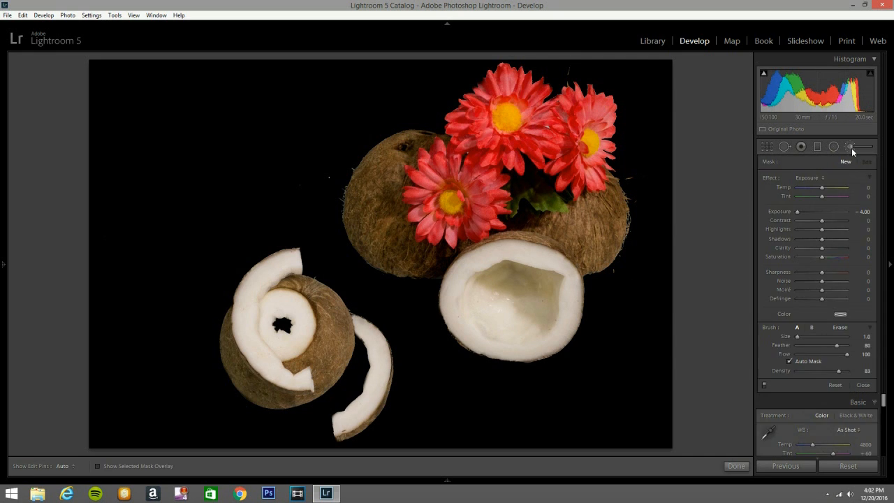
pyautogui.click(823, 179)
pyautogui.click(769, 74)
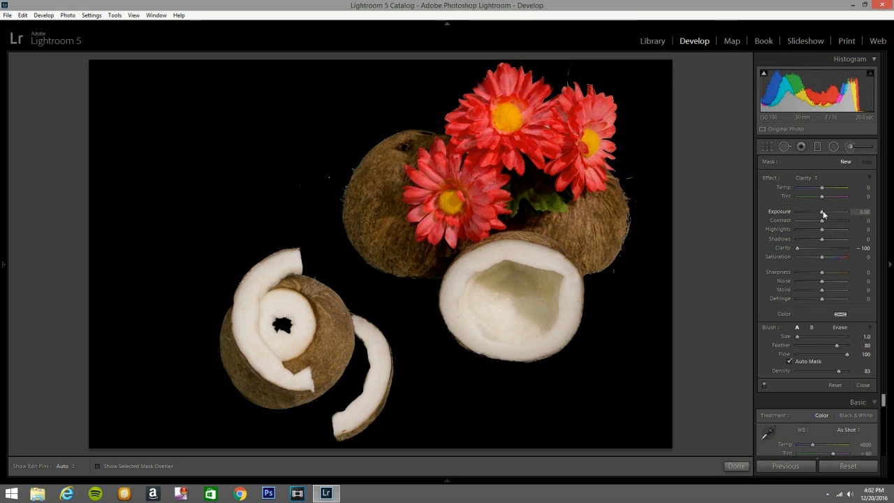
pyautogui.moveTo(823, 210); pyautogui.dragTo(824, 211)
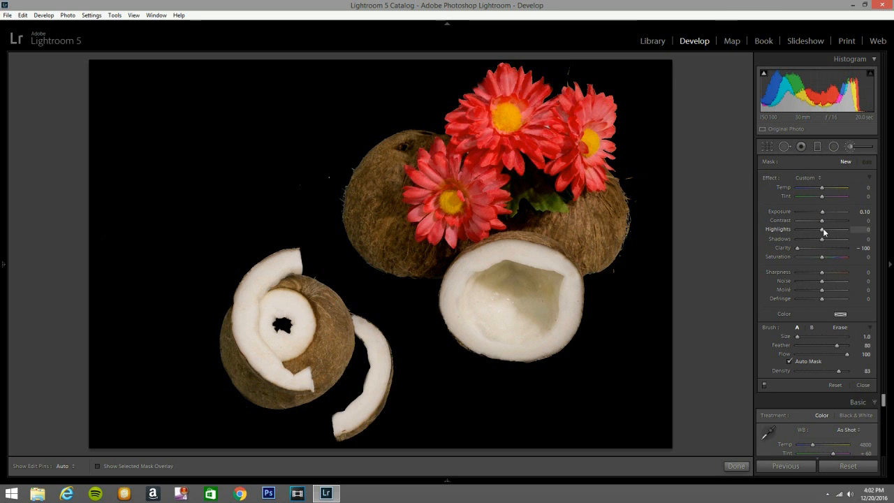
pyautogui.moveTo(821, 240); pyautogui.dragTo(822, 244)
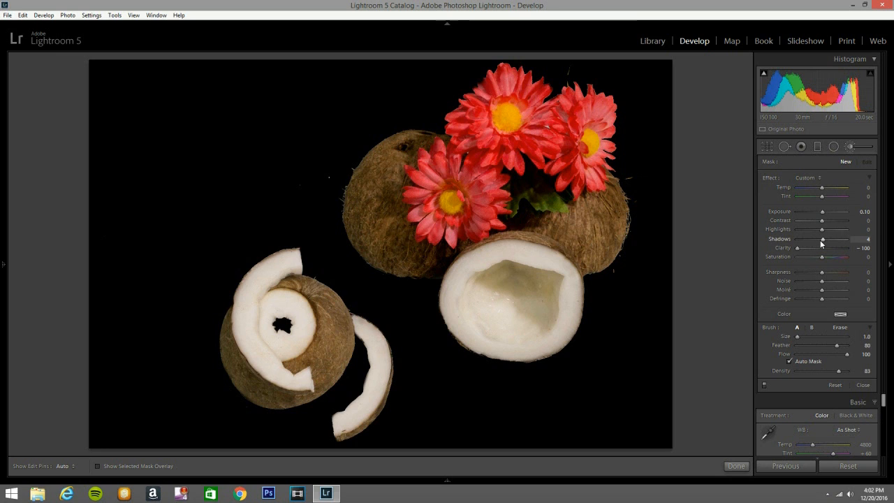
pyautogui.moveTo(822, 229); pyautogui.dragTo(823, 231)
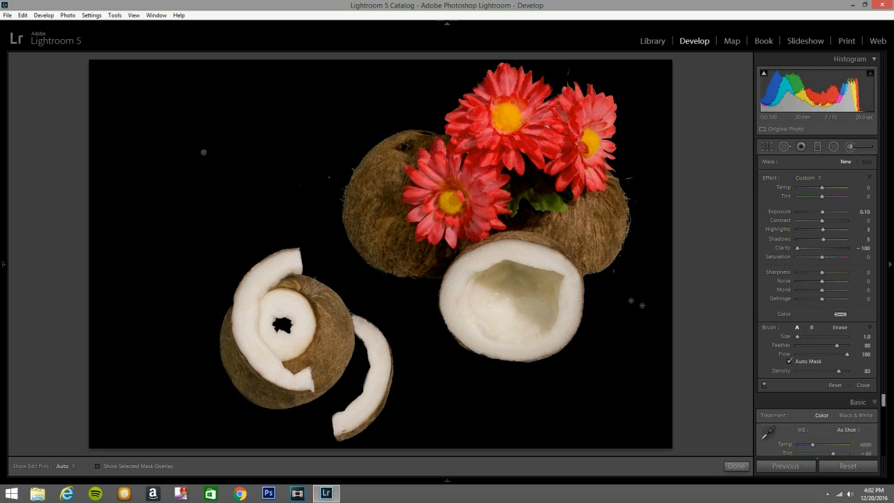
# - Paint the softening adjustment over the halved coconut's white flesh and cavity with the mask overlay shown, using brush sizes 10 and 5
pyautogui.scroll(3, 493, 302)
pyautogui.press('h')
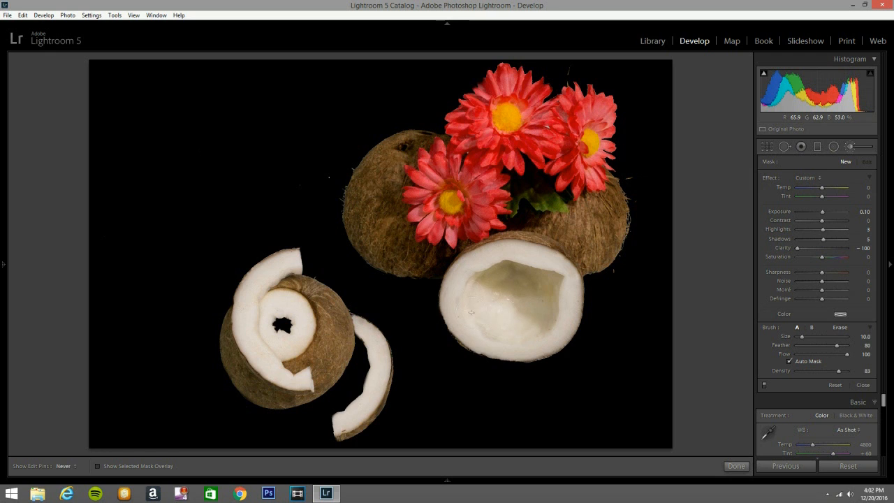
pyautogui.press('h')
pyautogui.click(523, 287)
pyautogui.press('o')
pyautogui.press('[')
pyautogui.moveTo(473, 273)
pyautogui.mouseDown()
pyautogui.moveTo(532, 248)
pyautogui.moveTo(570, 292)
pyautogui.moveTo(557, 274)
pyautogui.moveTo(515, 257)
pyautogui.mouseUp()
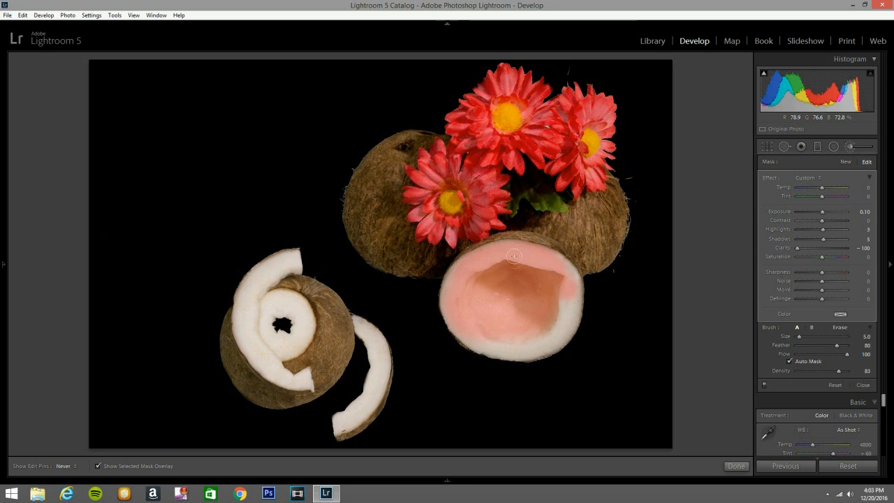
pyautogui.moveTo(562, 313)
pyautogui.mouseDown()
pyautogui.moveTo(546, 334)
pyautogui.moveTo(560, 300)
pyautogui.moveTo(560, 326)
pyautogui.moveTo(572, 309)
pyautogui.moveTo(572, 326)
pyautogui.moveTo(513, 348)
pyautogui.moveTo(466, 323)
pyautogui.moveTo(454, 276)
pyautogui.moveTo(460, 271)
pyautogui.moveTo(468, 333)
pyautogui.moveTo(508, 345)
pyautogui.moveTo(554, 341)
pyautogui.moveTo(492, 347)
pyautogui.moveTo(473, 338)
pyautogui.moveTo(503, 350)
pyautogui.moveTo(559, 341)
pyautogui.moveTo(534, 348)
pyautogui.mouseUp()
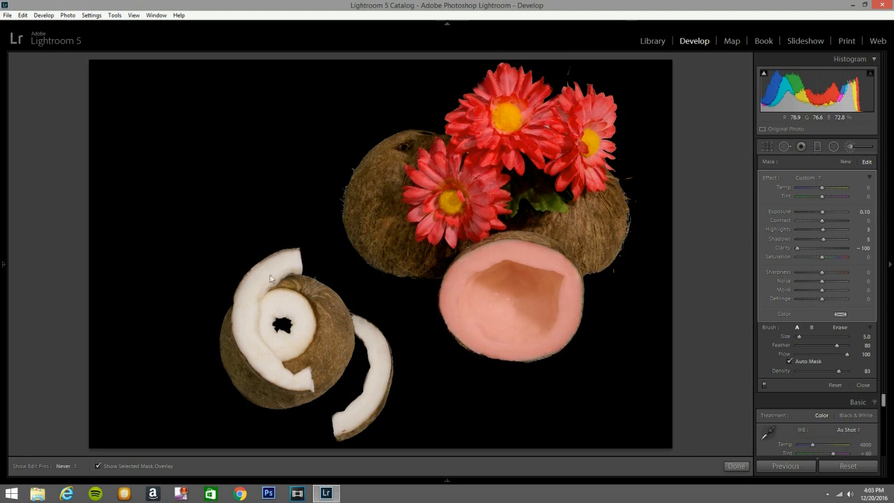
# - Paint the softening adjustment over the white ring and both curved coconut strips with the size 5 brush
pyautogui.moveTo(294, 261)
pyautogui.mouseDown()
pyautogui.moveTo(250, 335)
pyautogui.moveTo(253, 345)
pyautogui.moveTo(241, 290)
pyautogui.moveTo(255, 273)
pyautogui.moveTo(292, 267)
pyautogui.mouseUp()
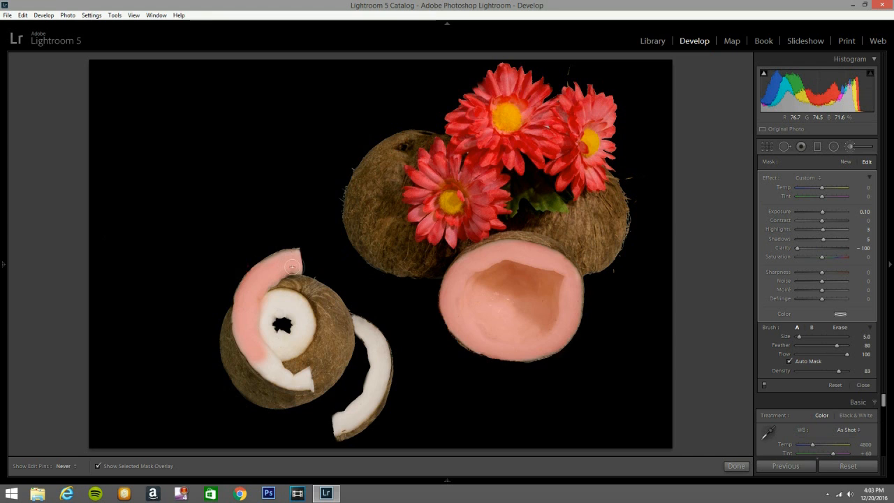
pyautogui.moveTo(283, 307)
pyautogui.mouseDown()
pyautogui.moveTo(269, 346)
pyautogui.moveTo(278, 354)
pyautogui.moveTo(265, 343)
pyautogui.moveTo(303, 343)
pyautogui.moveTo(303, 320)
pyautogui.moveTo(304, 334)
pyautogui.moveTo(283, 297)
pyautogui.moveTo(308, 304)
pyautogui.moveTo(282, 325)
pyautogui.mouseUp()
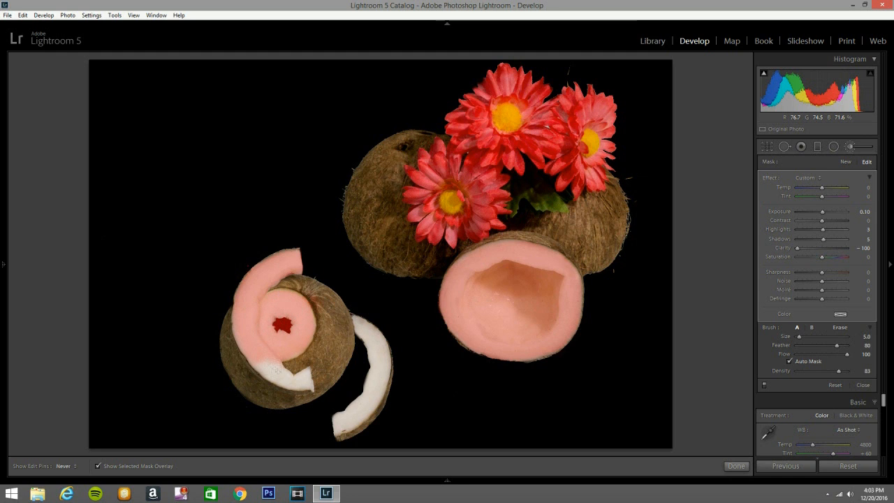
pyautogui.moveTo(264, 369); pyautogui.dragTo(286, 376)
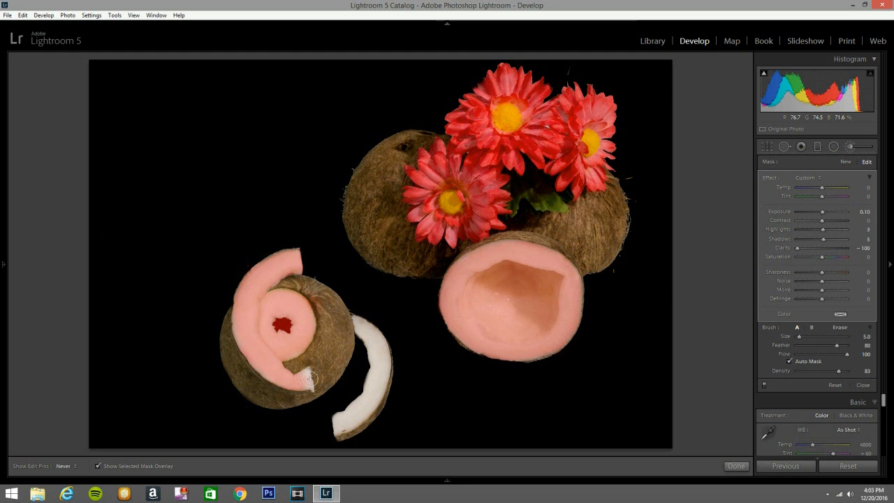
pyautogui.moveTo(367, 327)
pyautogui.mouseDown()
pyautogui.moveTo(388, 371)
pyautogui.moveTo(344, 425)
pyautogui.moveTo(371, 400)
pyautogui.mouseUp()
pyautogui.moveTo(337, 429)
pyautogui.mouseDown()
pyautogui.moveTo(363, 408)
pyautogui.moveTo(380, 372)
pyautogui.moveTo(375, 340)
pyautogui.moveTo(359, 320)
pyautogui.mouseUp()
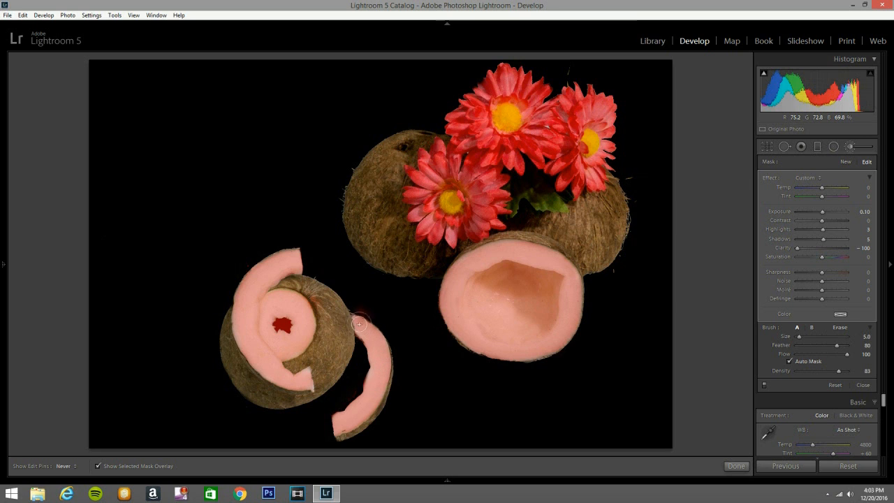
# - Erase the mask spill from the ring's hole and beside the curved strip, and set the softening adjustment's exposure to 0.20
pyautogui.press('h')
pyautogui.press('alt')
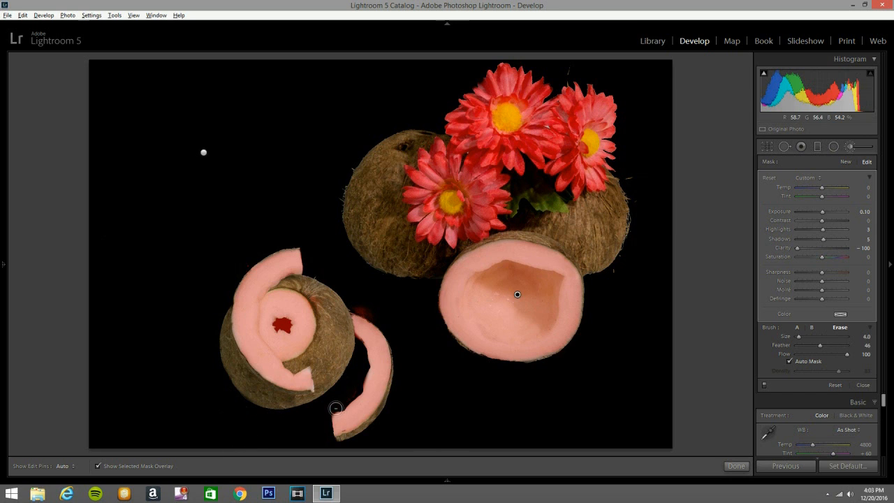
pyautogui.press('h')
pyautogui.press('h')
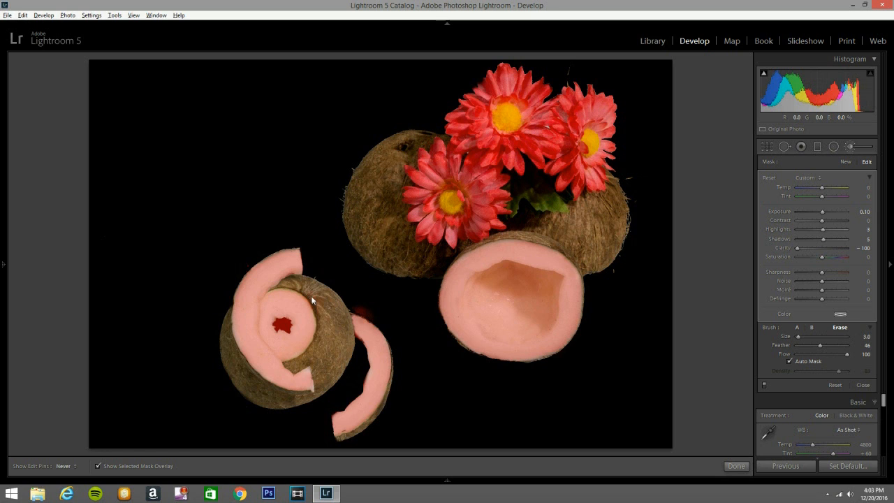
pyautogui.press('h')
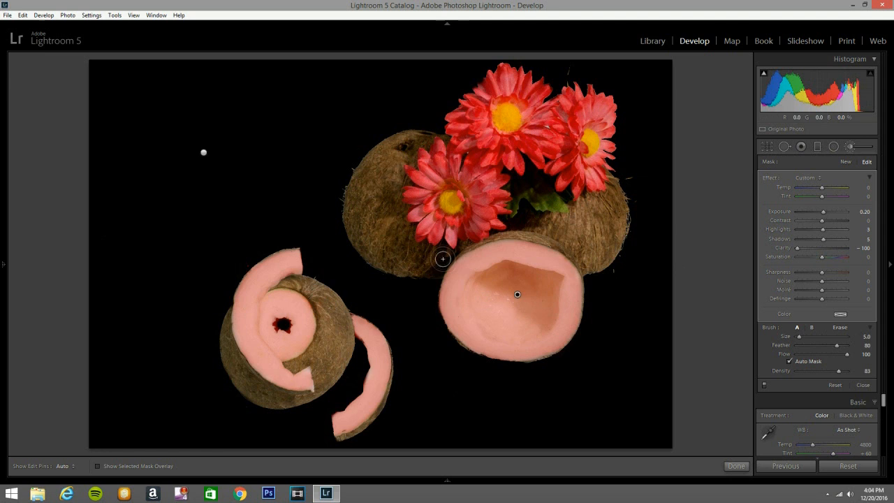
pyautogui.scroll(-4, 453, 265)
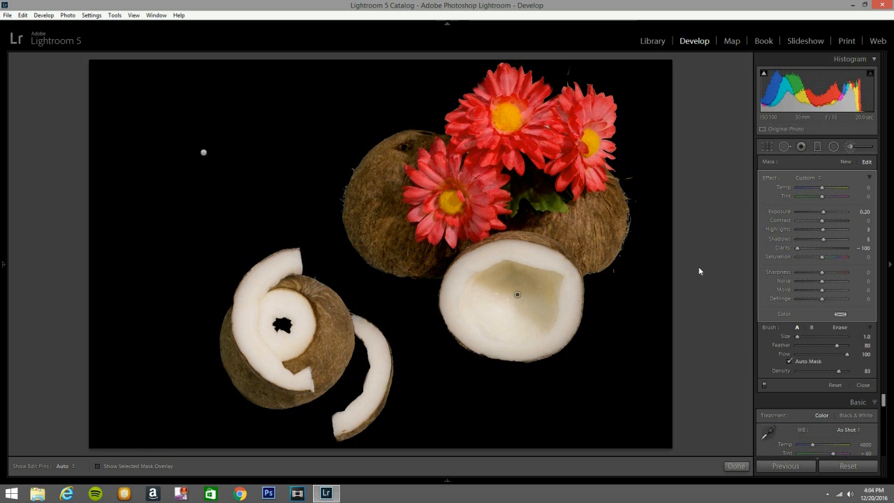
pyautogui.click(851, 145)
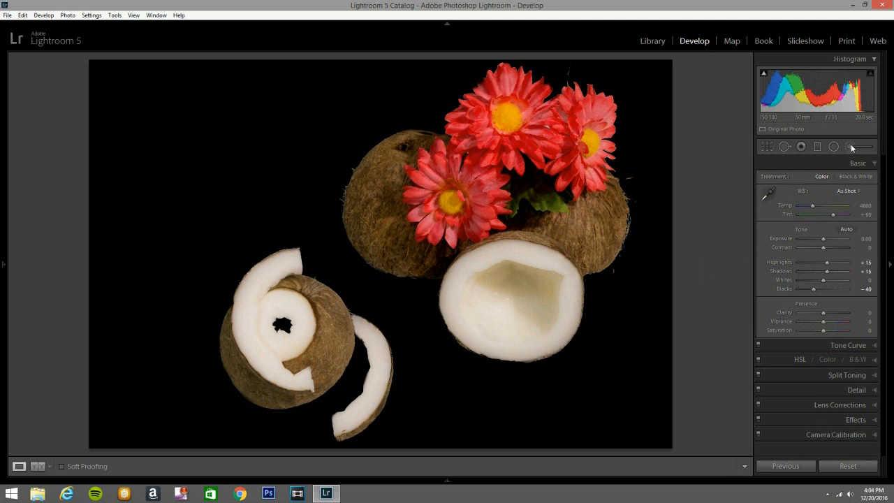
# - Brush a new adjustment over the rear-left coconut's husk and set it to Exposure 0, Contrast 25 and Clarity 28
pyautogui.click(851, 144)
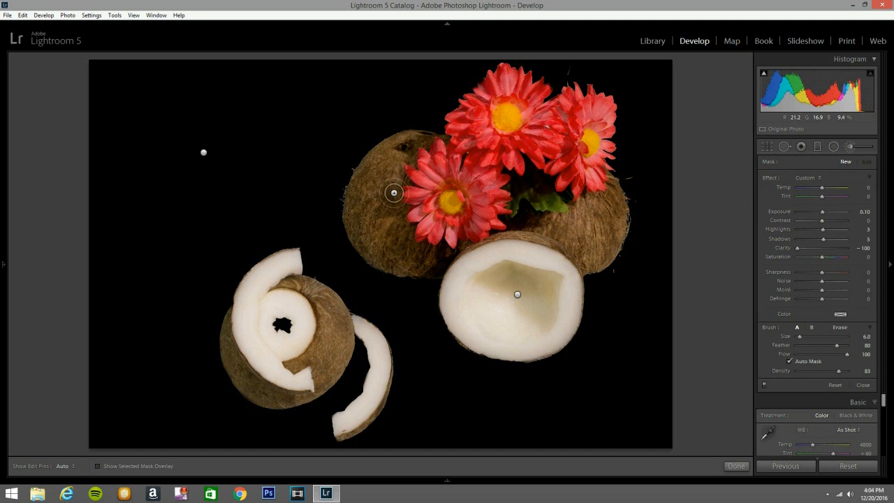
pyautogui.press('h')
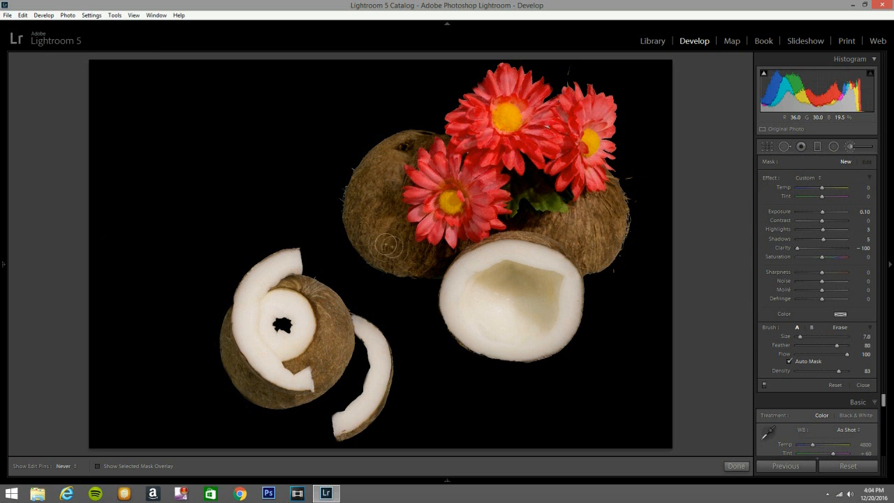
pyautogui.click(808, 177)
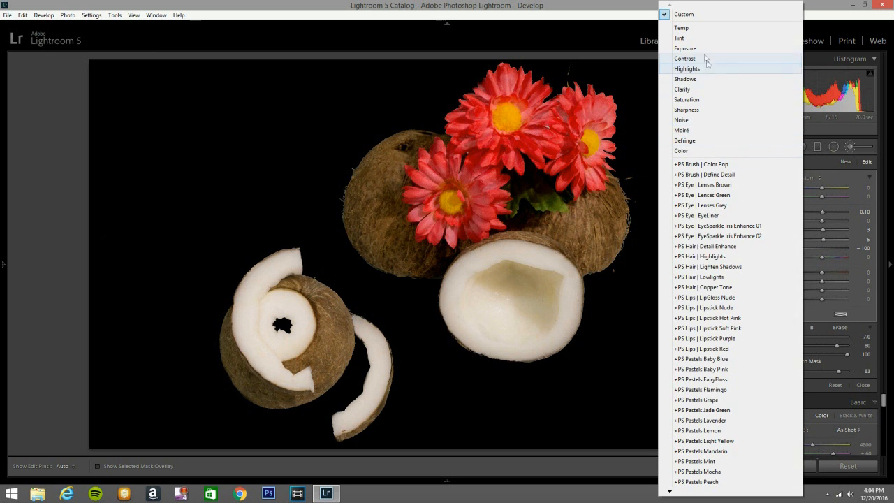
pyautogui.click(703, 48)
pyautogui.moveTo(822, 212); pyautogui.dragTo(797, 213)
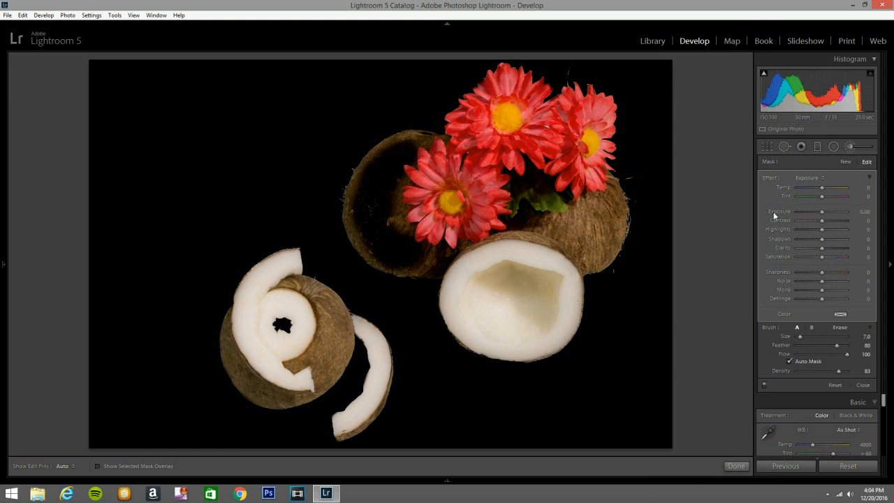
pyautogui.doubleClick(775, 213)
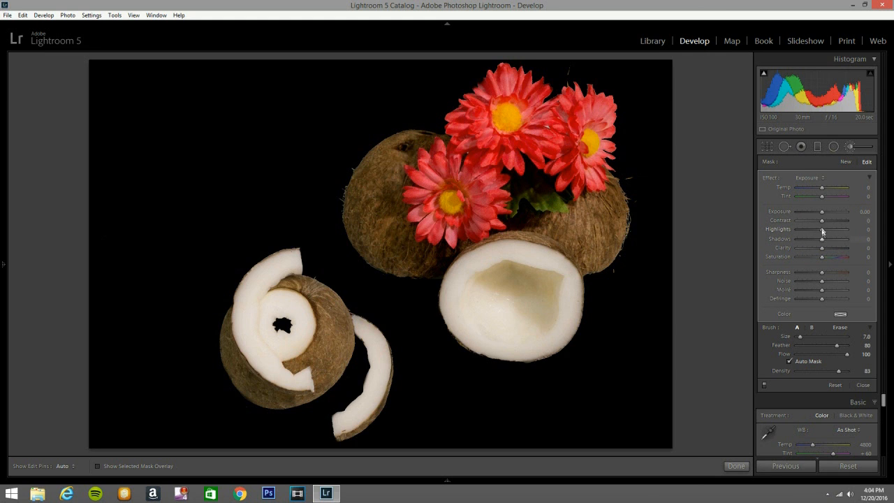
pyautogui.moveTo(822, 222); pyautogui.dragTo(828, 220)
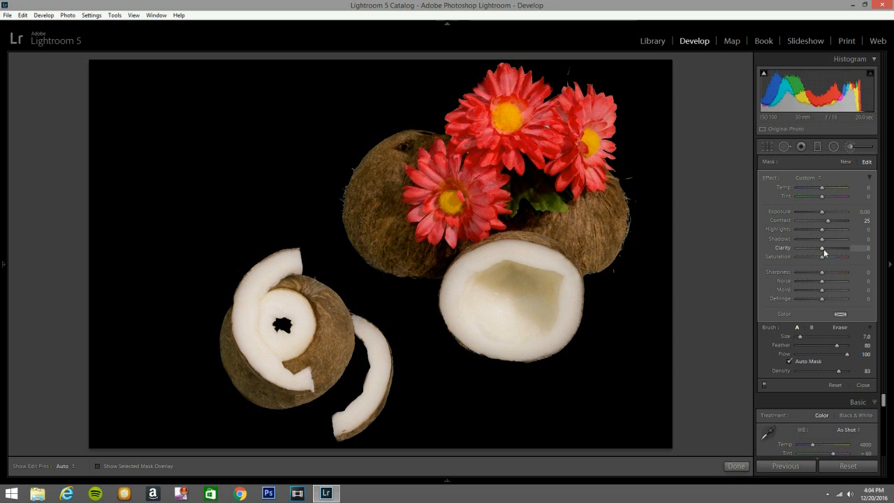
pyautogui.moveTo(824, 247); pyautogui.dragTo(835, 247)
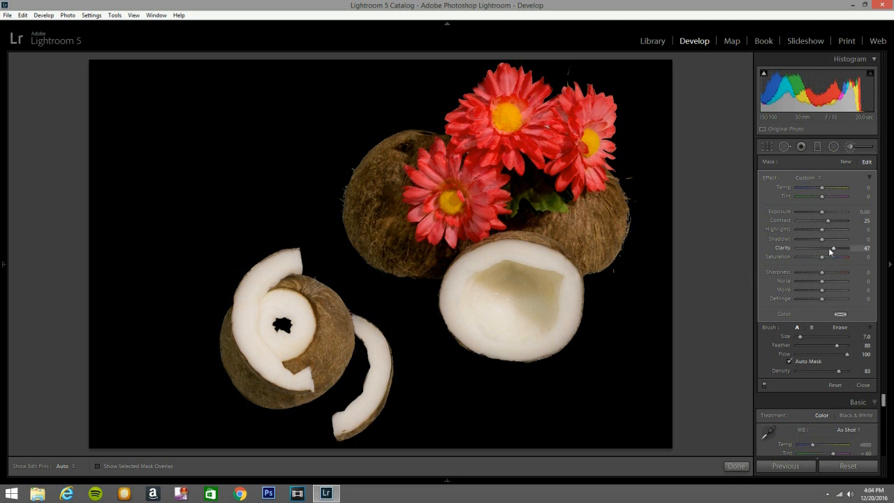
# - Paint the contrast and clarity adjustment over the remaining brown husks, reducing the brush to size 1 for the curved strip's rind
pyautogui.press('h')
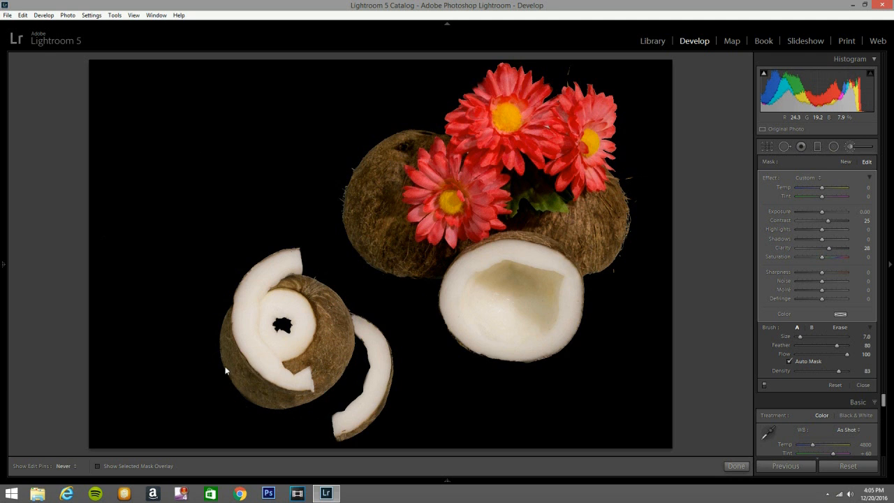
pyautogui.press('[')
pyautogui.moveTo(224, 343)
pyautogui.mouseDown()
pyautogui.moveTo(277, 399)
pyautogui.moveTo(228, 353)
pyautogui.moveTo(227, 312)
pyautogui.moveTo(243, 373)
pyautogui.moveTo(262, 396)
pyautogui.moveTo(307, 398)
pyautogui.moveTo(333, 361)
pyautogui.moveTo(306, 367)
pyautogui.moveTo(327, 355)
pyautogui.moveTo(329, 308)
pyautogui.mouseUp()
pyautogui.press('[')
pyautogui.press('[')
pyautogui.press('[')
pyautogui.press('[')
pyautogui.press('[')
pyautogui.moveTo(377, 405); pyautogui.dragTo(379, 412)
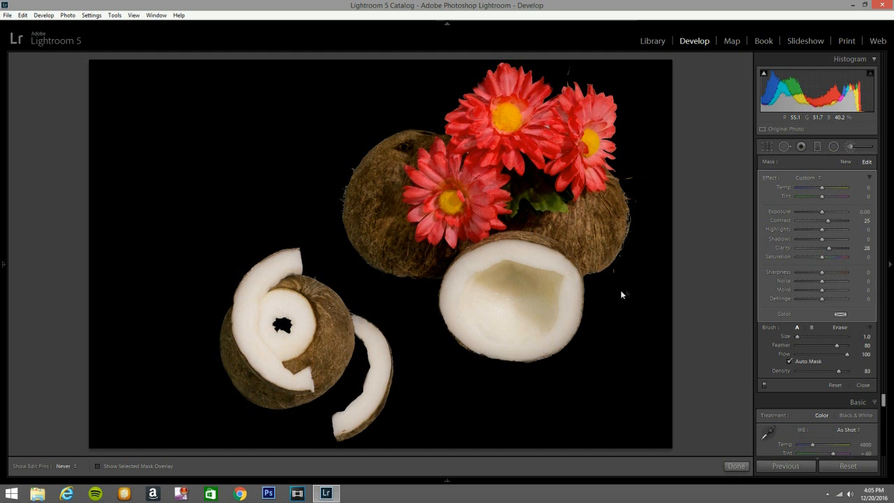
# - Set up a new adjustment brush with the Exposure effect at -0.15 and the other effects at 0
pyautogui.click(850, 146)
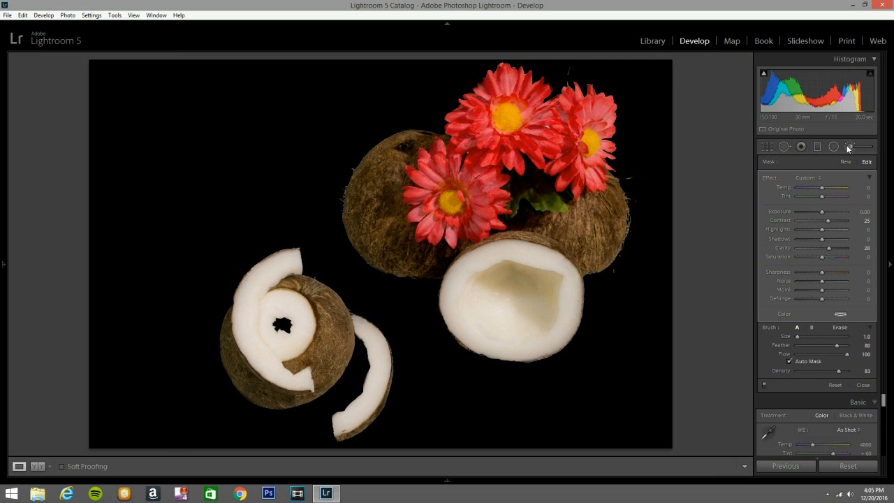
pyautogui.click(848, 146)
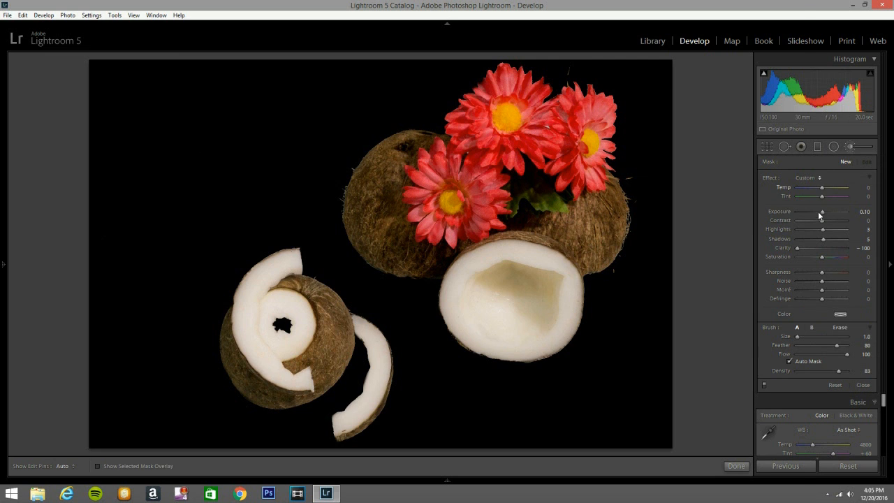
pyautogui.click(809, 179)
pyautogui.click(702, 49)
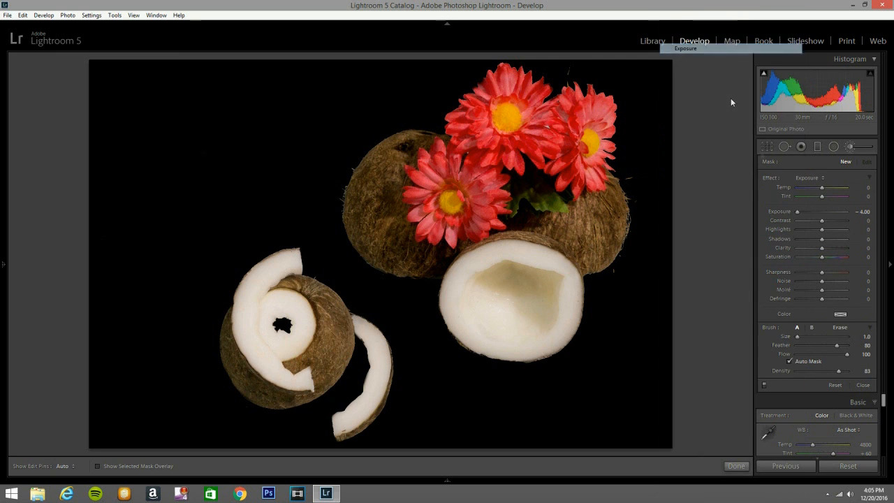
pyautogui.moveTo(795, 211); pyautogui.dragTo(813, 215)
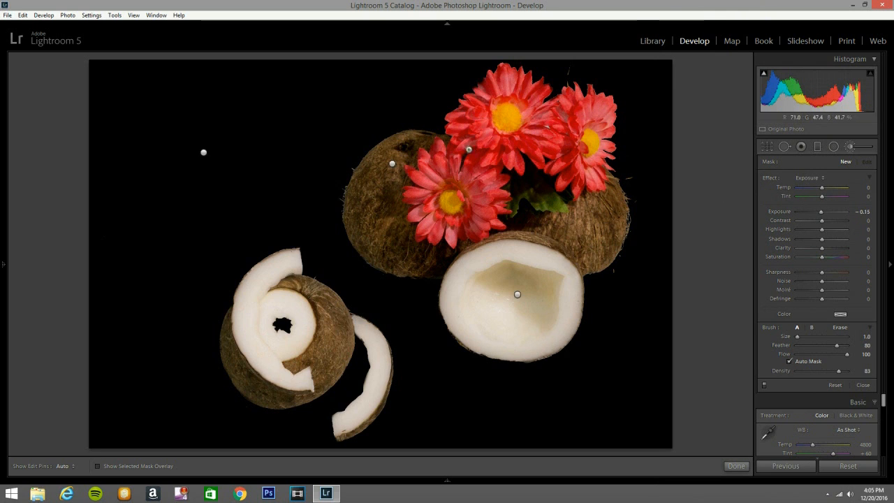
# - Paint the darkening adjustment over the shaded parts of the red flower petals with a size 3 brush
pyautogui.scroll(2, 479, 113)
pyautogui.press('h')
pyautogui.click(477, 110)
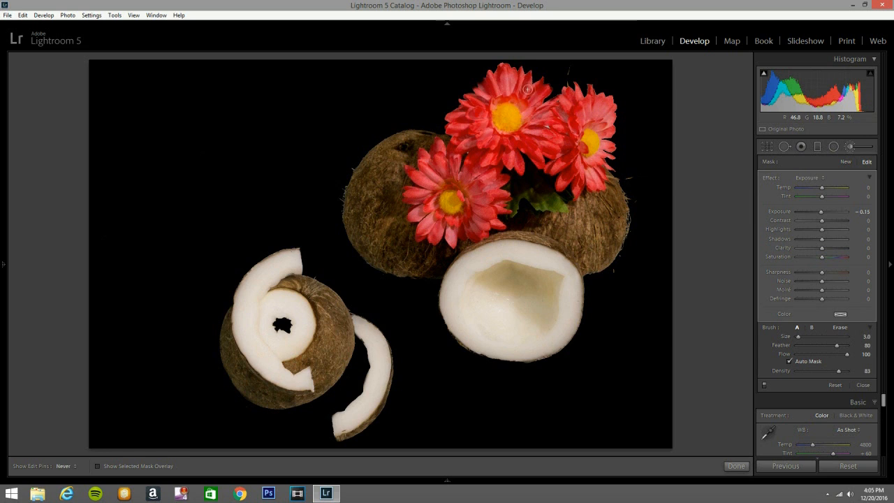
pyautogui.press('h')
pyautogui.press('h')
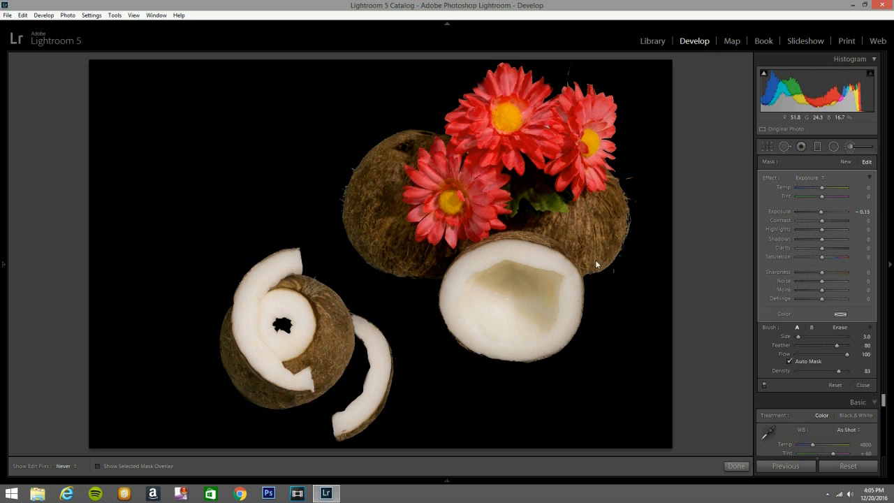
# - Paint the darkening adjustment over the edges of the rear-right and front coconut husks with a size 5 brush
pyautogui.scroll(2, 603, 217)
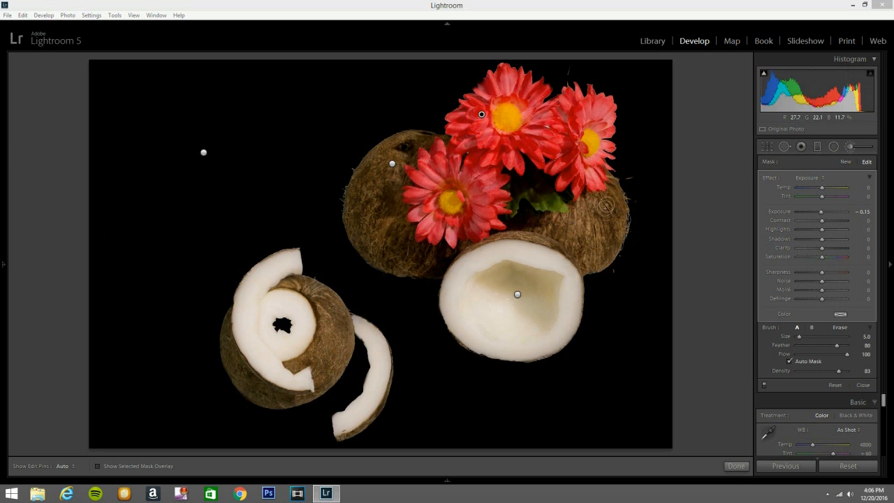
pyautogui.press('h')
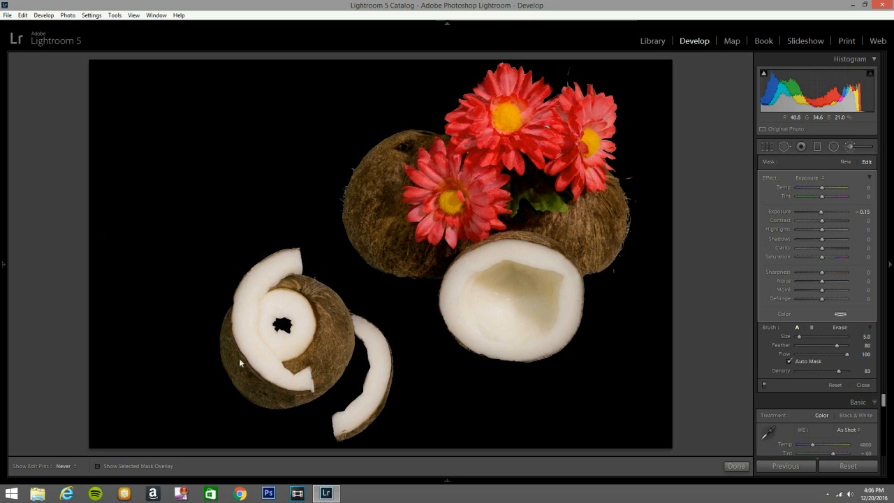
pyautogui.moveTo(229, 352)
pyautogui.mouseDown()
pyautogui.moveTo(277, 398)
pyautogui.moveTo(242, 377)
pyautogui.moveTo(276, 392)
pyautogui.mouseUp()
pyautogui.press('h')
# - Set up another new adjustment brush with Exposure 0.15 and brush size 2
pyautogui.click(856, 146)
pyautogui.click(856, 146)
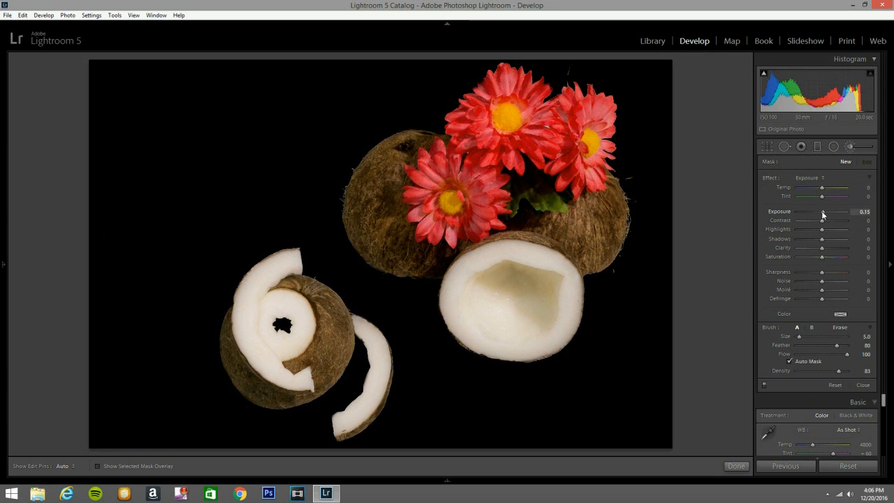
pyautogui.scroll(-3, 489, 120)
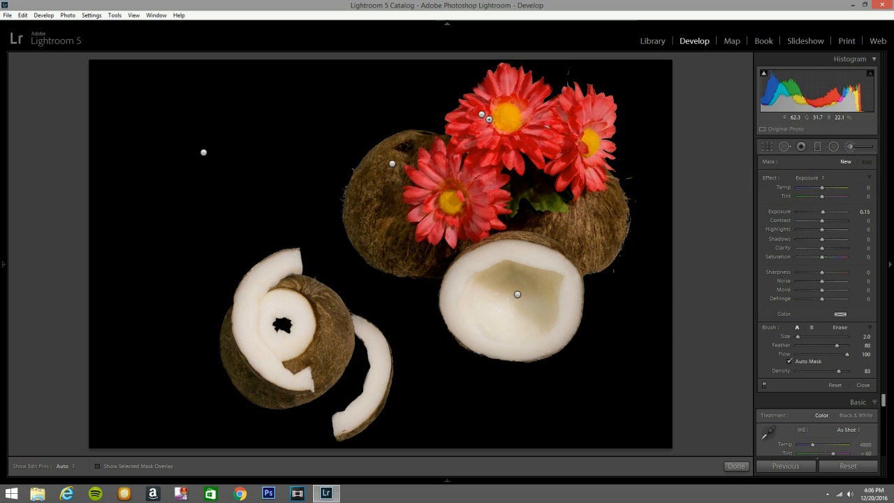
# - Paint the brightening adjustment over the lighter petals of the three red flowers with the size 2 brush
pyautogui.press('h')
pyautogui.click(507, 86)
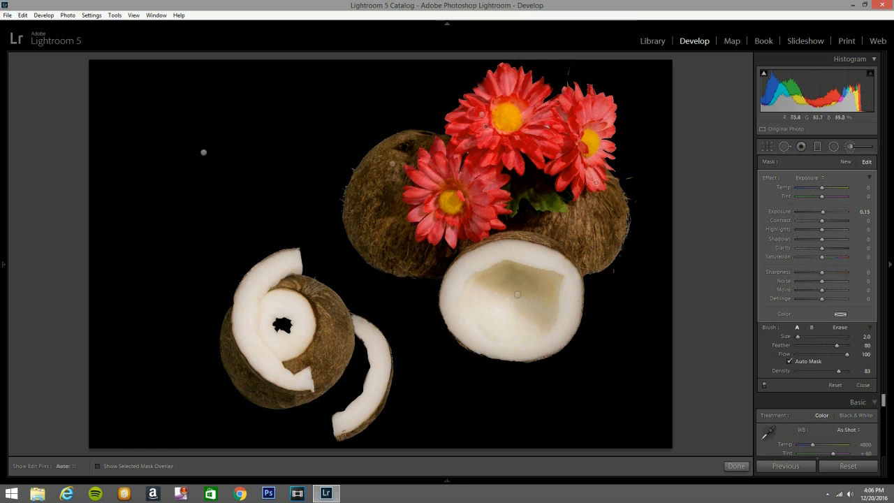
pyautogui.press('h')
pyautogui.press('h')
pyautogui.press('h')
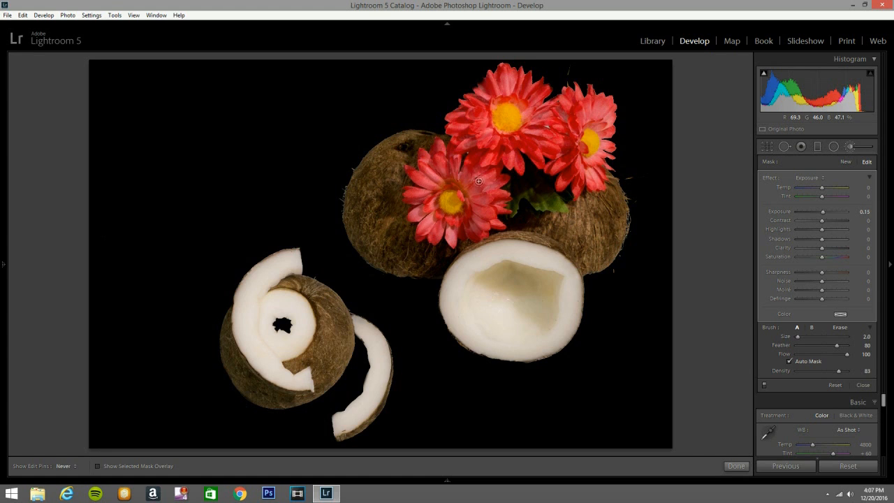
pyautogui.press('h')
pyautogui.press('h')
# - Paint the brightening adjustment over the green leaf with a slightly larger brush and close the brush tool
pyautogui.press(']')
pyautogui.moveTo(536, 196)
pyautogui.mouseDown()
pyautogui.moveTo(558, 204)
pyautogui.moveTo(546, 195)
pyautogui.moveTo(517, 202)
pyautogui.moveTo(553, 200)
pyautogui.mouseUp()
pyautogui.click(848, 146)
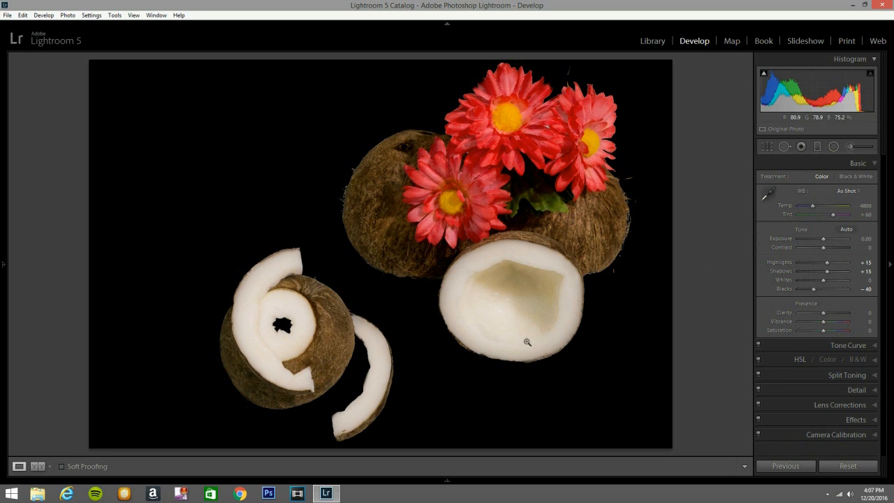
# - Compare the photo before and after editing, and set the overall Clarity to +13
pyautogui.press('y')
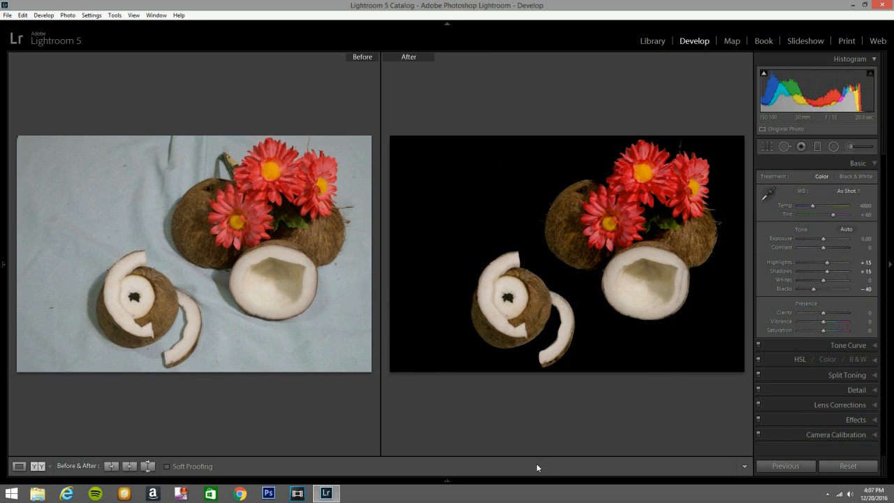
pyautogui.press('y')
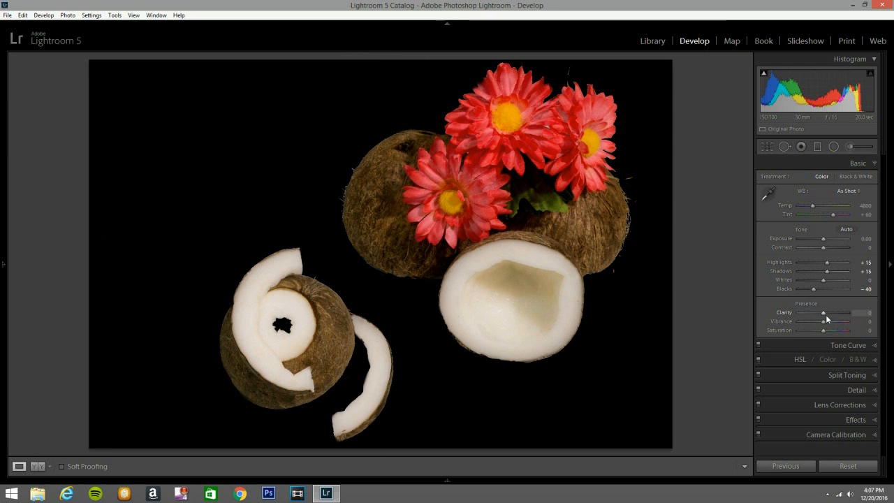
pyautogui.moveTo(826, 312); pyautogui.dragTo(829, 309)
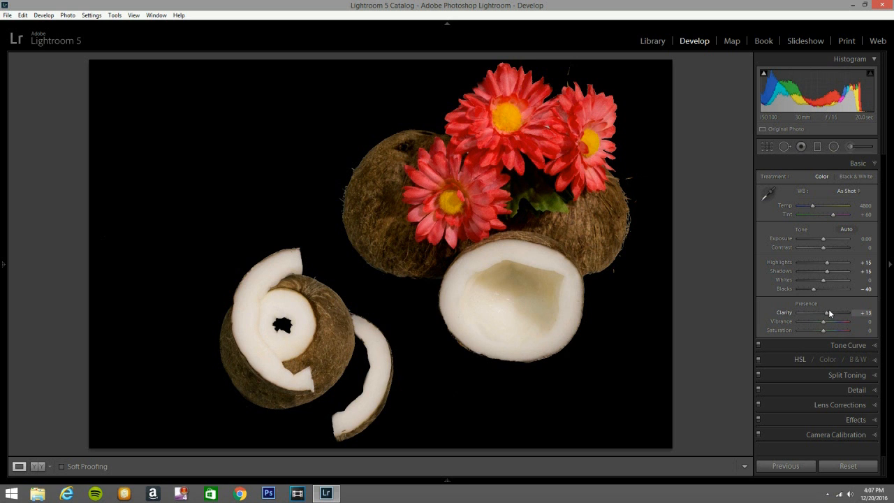
# - Try the Medium Contrast point curve on the photo and switch the tone curve back to Linear
pyautogui.click(872, 346)
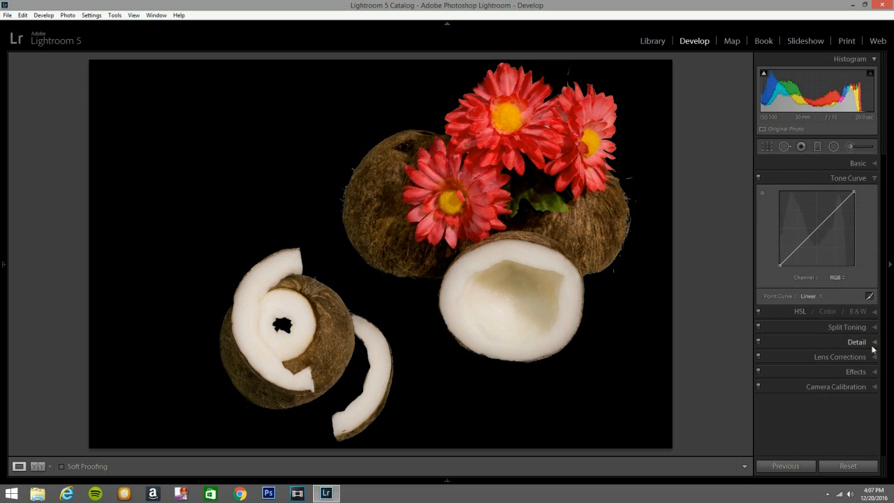
pyautogui.click(814, 298)
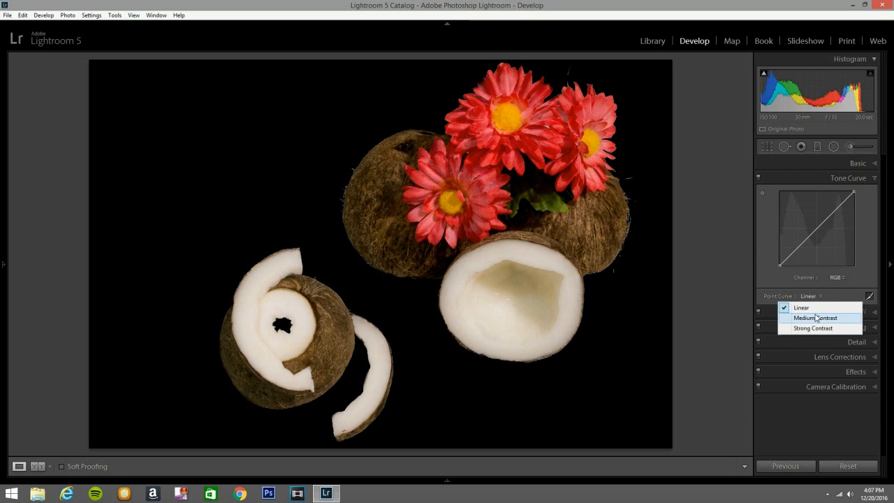
pyautogui.click(814, 316)
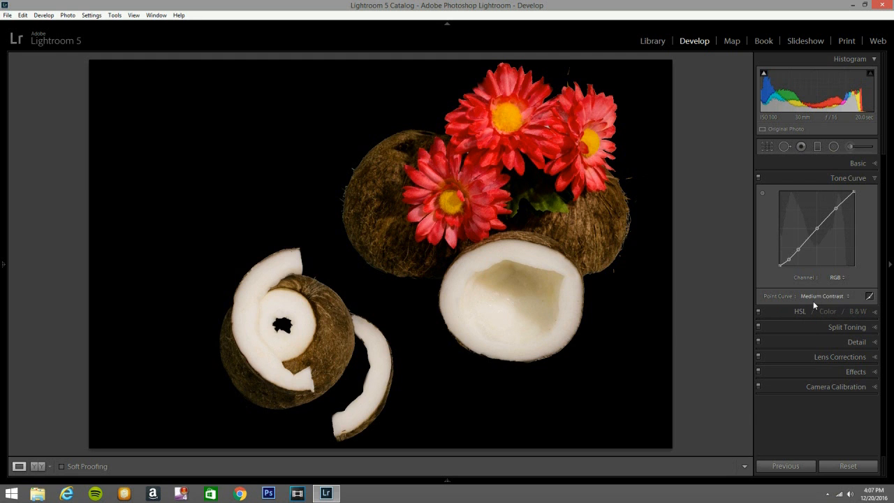
pyautogui.click(818, 296)
pyautogui.click(816, 306)
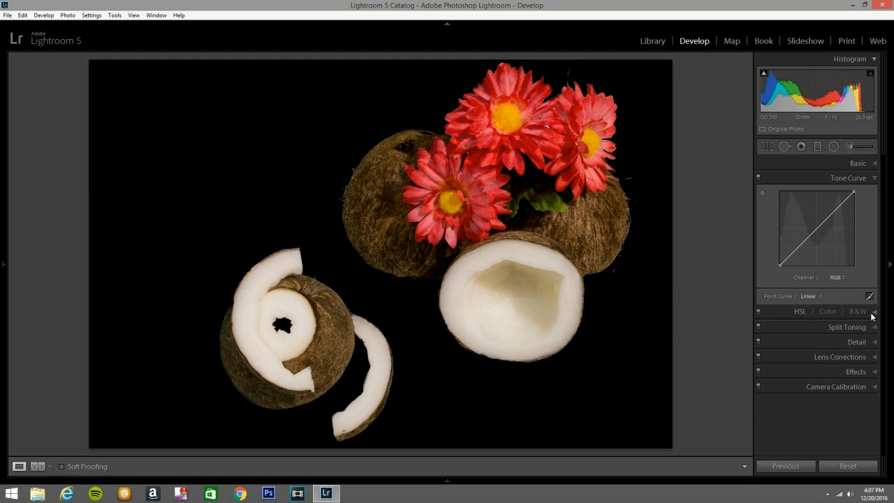
# - Set the HSL luminance to Red +18, Yellow +52 and Orange +11
pyautogui.click(872, 317)
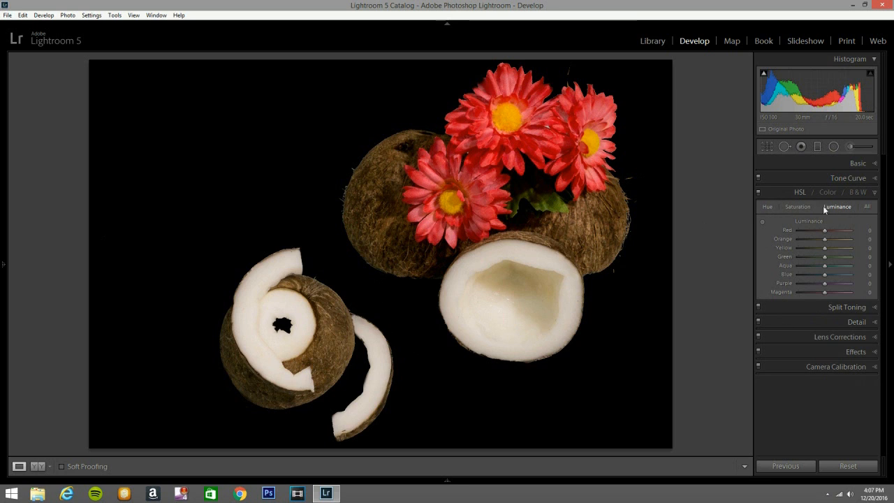
pyautogui.moveTo(825, 230); pyautogui.dragTo(830, 228)
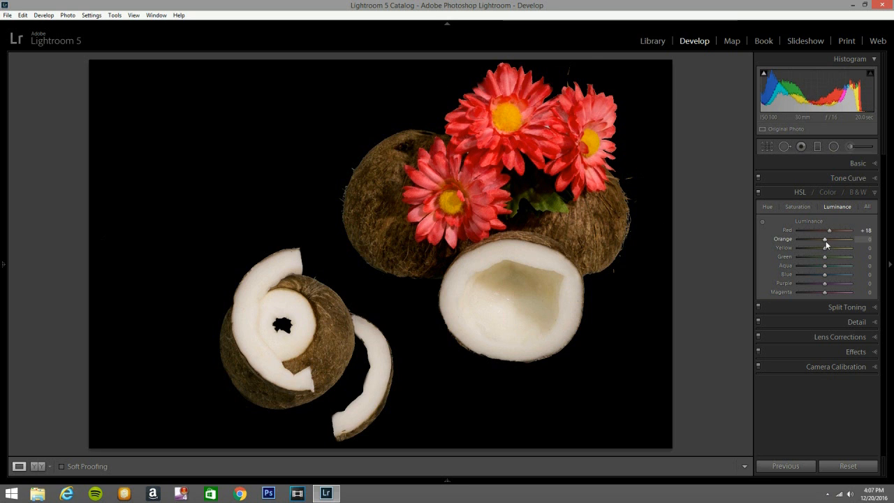
pyautogui.moveTo(825, 247); pyautogui.dragTo(839, 248)
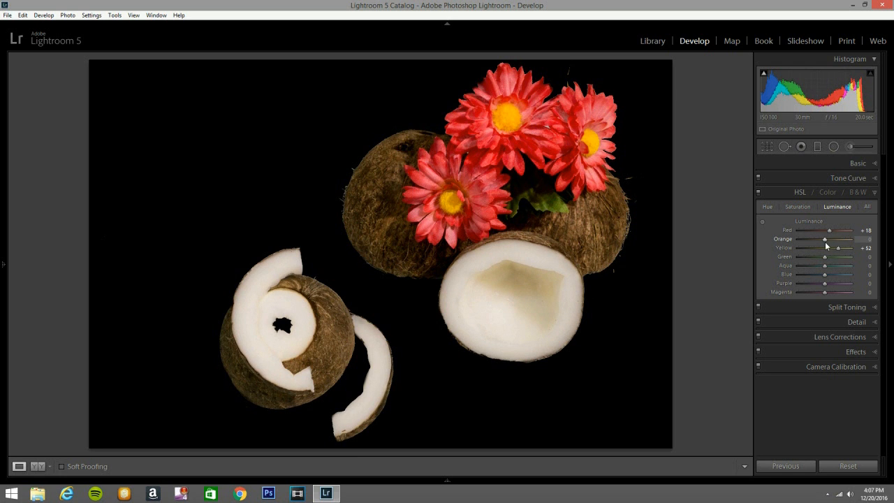
pyautogui.moveTo(825, 239); pyautogui.dragTo(828, 239)
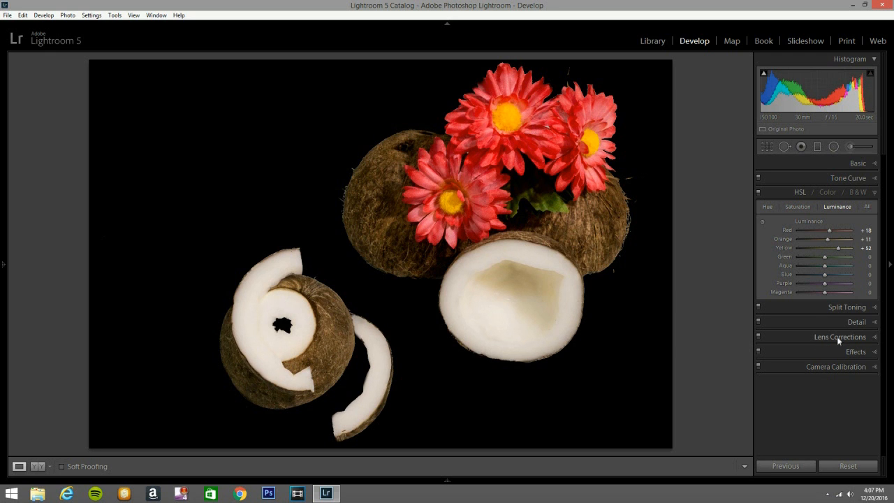
# - Sharpen the photo with Amount 70, Radius 1.5, Detail 31 and Masking 58, previewing the edge mask
pyautogui.click(874, 322)
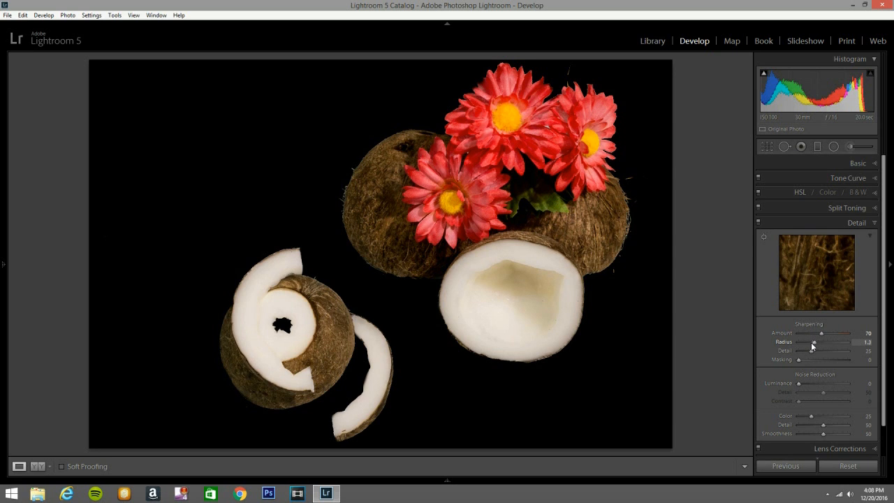
pyautogui.press('Up')
pyautogui.moveTo(810, 351); pyautogui.dragTo(811, 351)
pyautogui.press('Down')
pyautogui.keyDown('alt'); pyautogui.click(799, 359); pyautogui.keyUp('alt')
pyautogui.moveTo(800, 359); pyautogui.dragTo(828, 359)
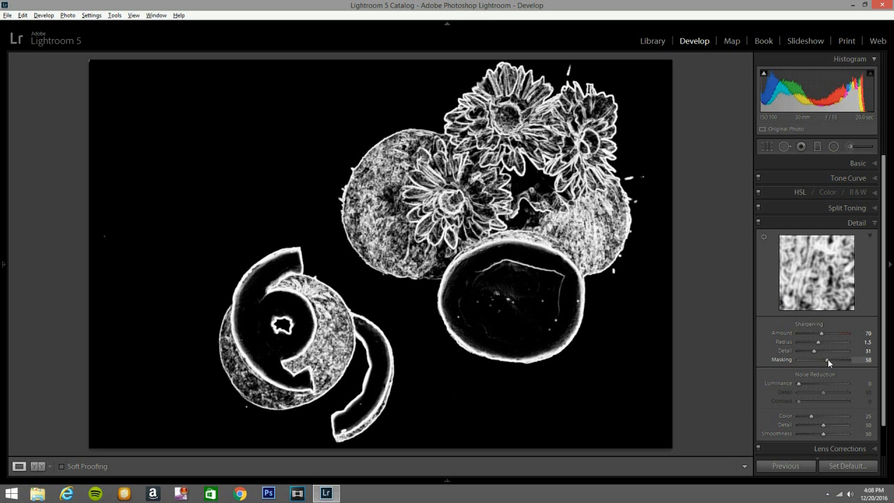
# - Raise the sharpening Masking to 83 and show the basic lens correction settings
pyautogui.moveTo(829, 359); pyautogui.dragTo(839, 359)
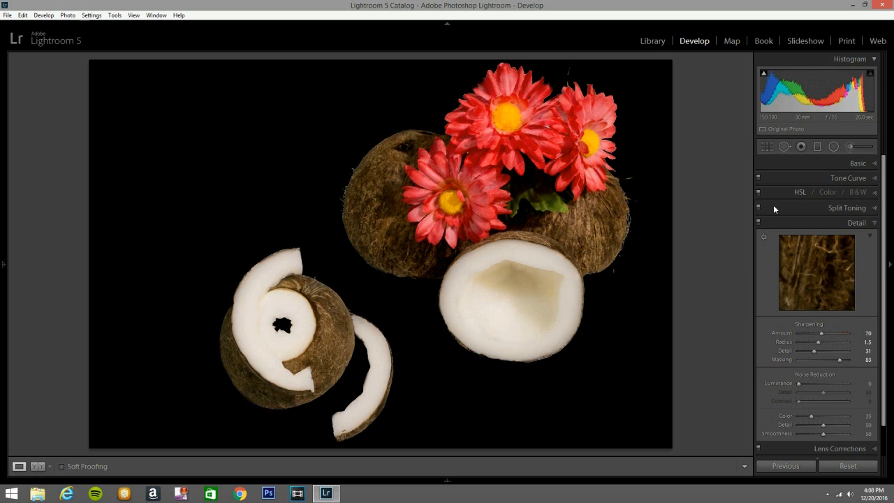
pyautogui.scroll(-2, 866, 430)
pyautogui.click(868, 421)
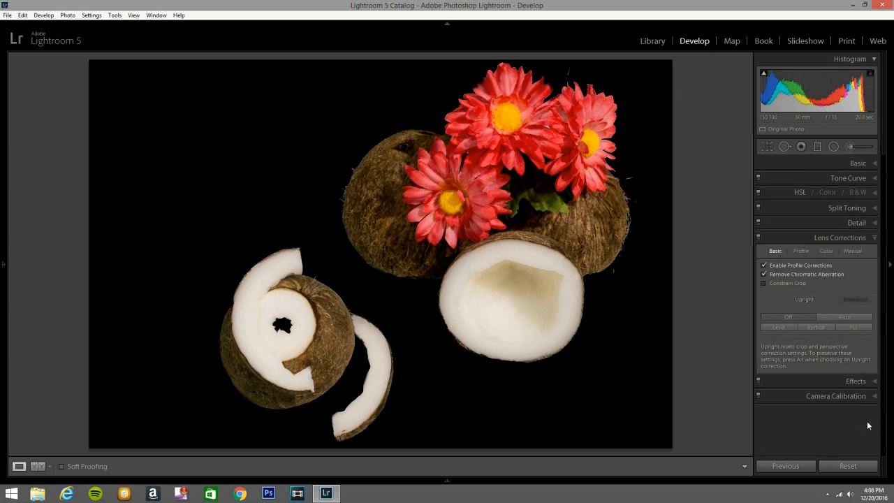
# - Add a Highlight Priority post-crop vignette with Amount -11 to the photo
pyautogui.click(871, 381)
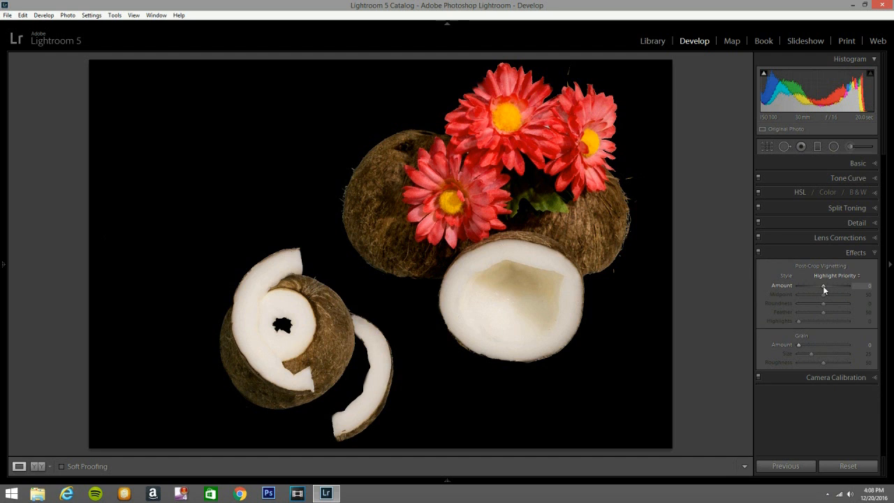
pyautogui.moveTo(823, 286); pyautogui.dragTo(821, 286)
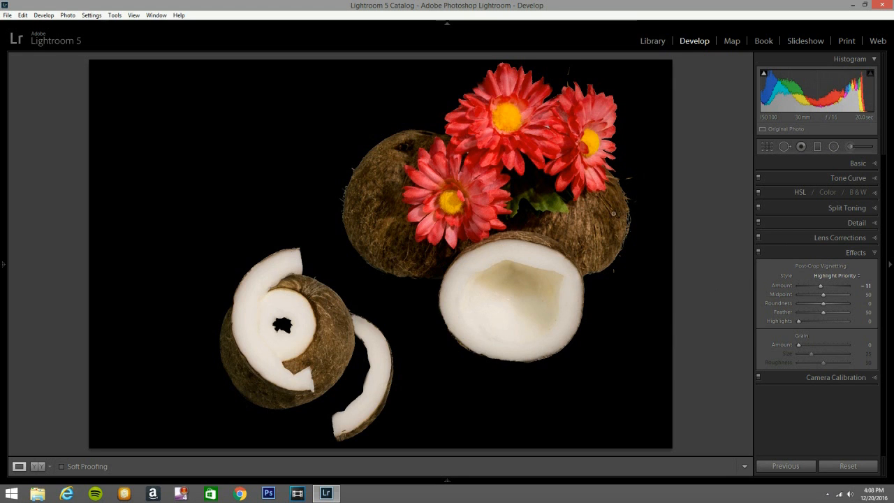
pyautogui.click(868, 254)
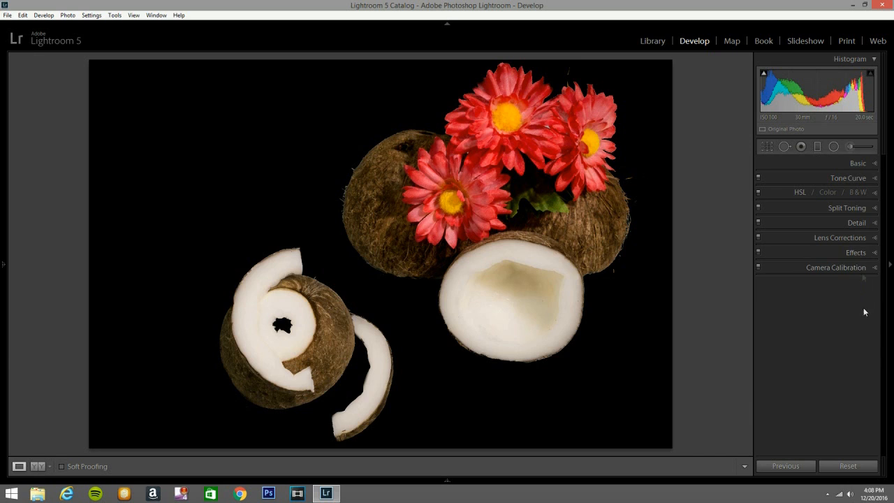
# - Set the camera calibration's Blue Primary Saturation to +36
pyautogui.click(871, 268)
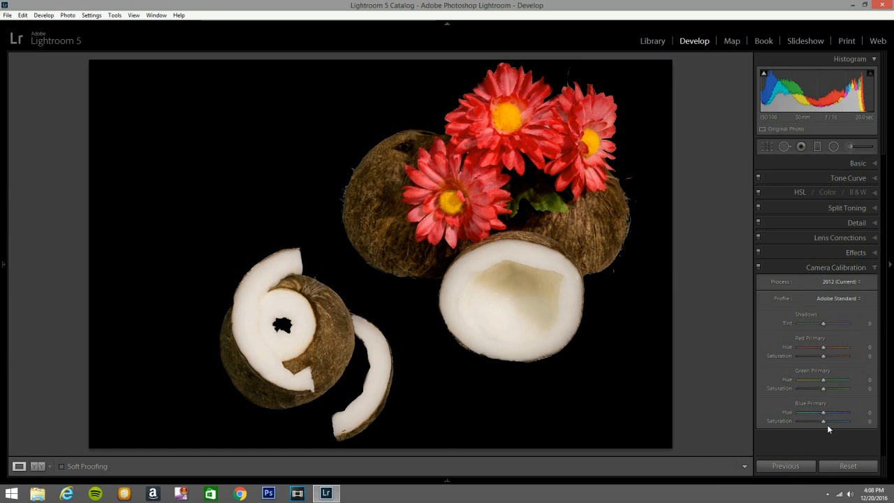
pyautogui.moveTo(824, 422); pyautogui.dragTo(832, 422)
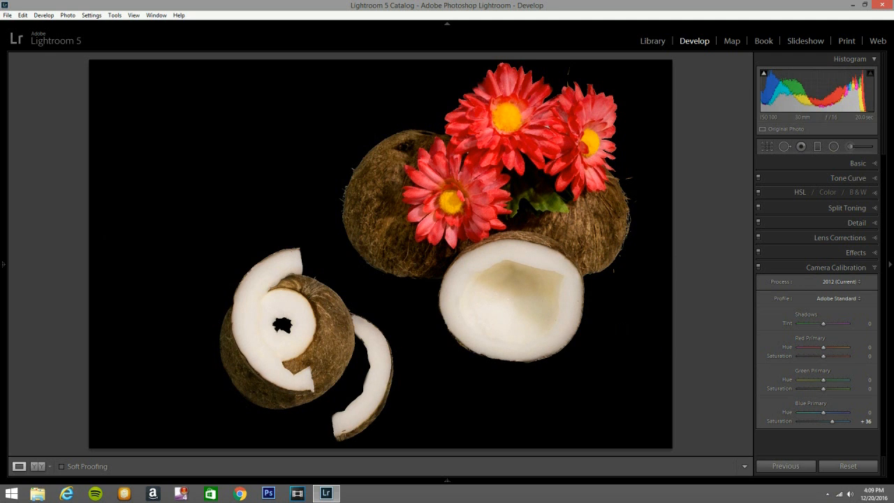
pyautogui.click(874, 269)
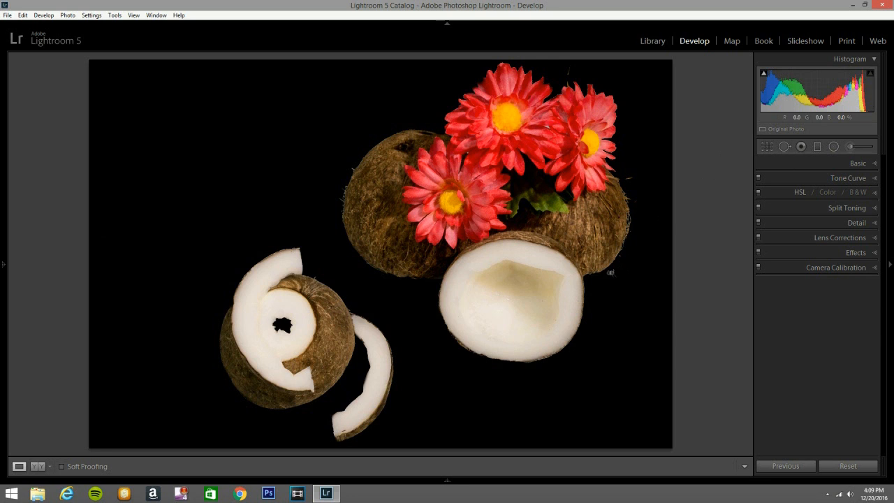
# - Clone black backdrop over the two stray fibres beside the coconut behind the flowers, using a size 63 Spot Removal brush
pyautogui.click(785, 146)
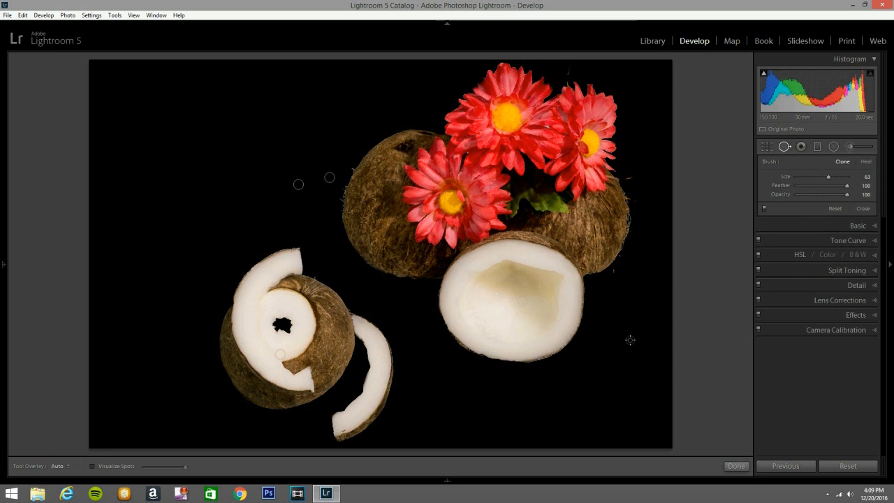
pyautogui.click(617, 273)
pyautogui.click(629, 175)
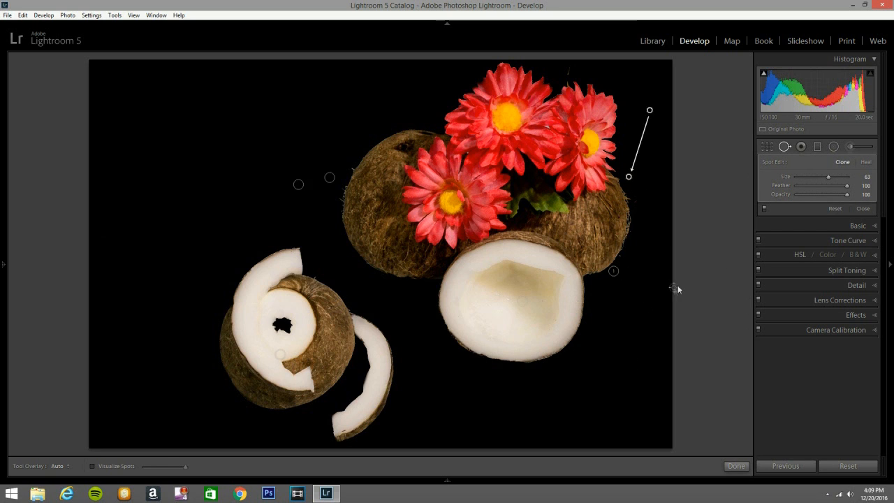
pyautogui.click(783, 146)
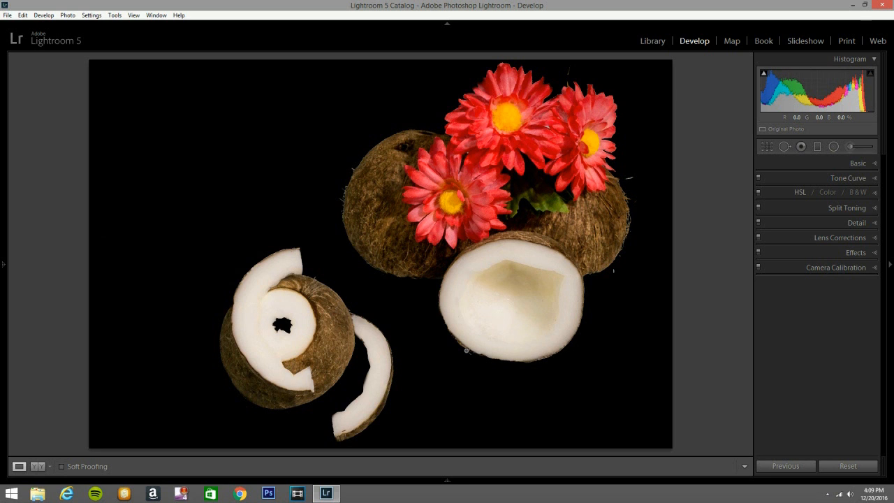
# - Black out the interface around the photo and compare the before and after versions side by side
pyautogui.press('l')
pyautogui.press('l')
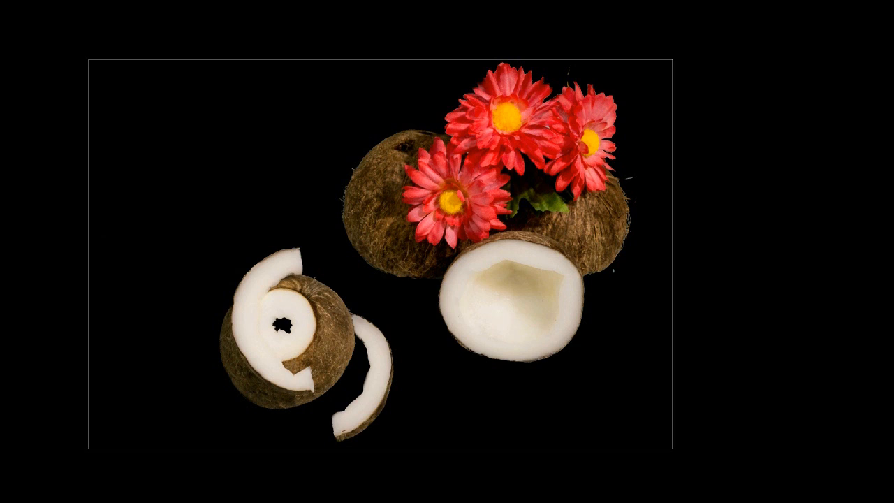
pyautogui.press('y')
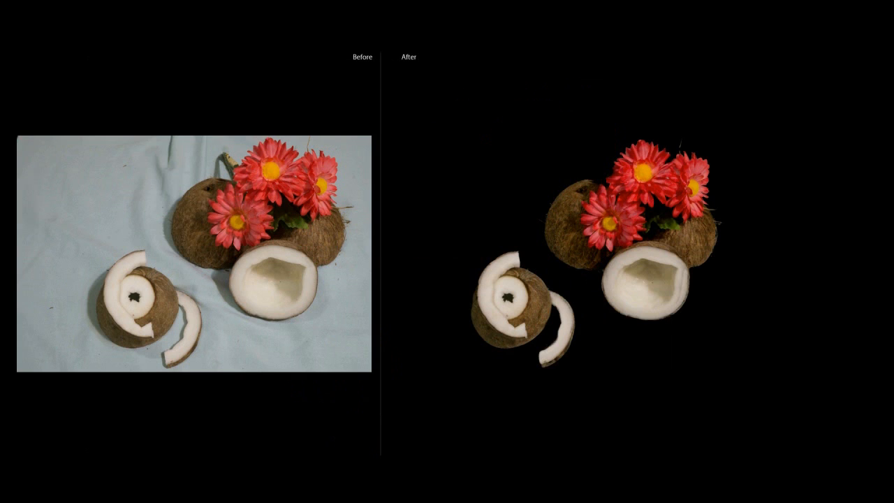